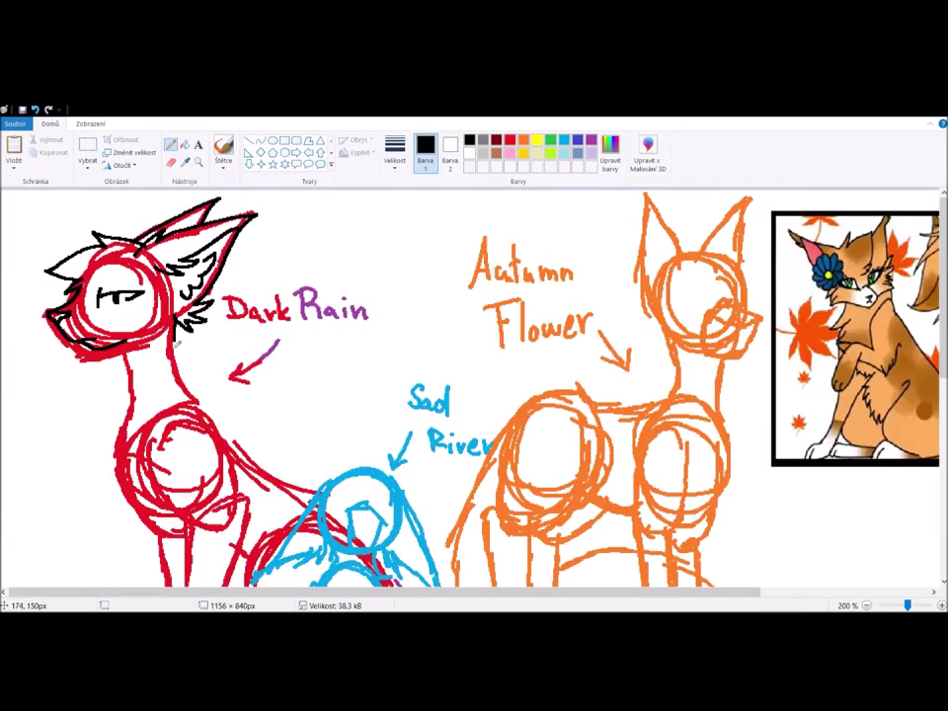
Ink Dark Rain's neck and chest fur in black over the red sketch.
drag(175, 324, 208, 402)
drag(123, 416, 140, 488)
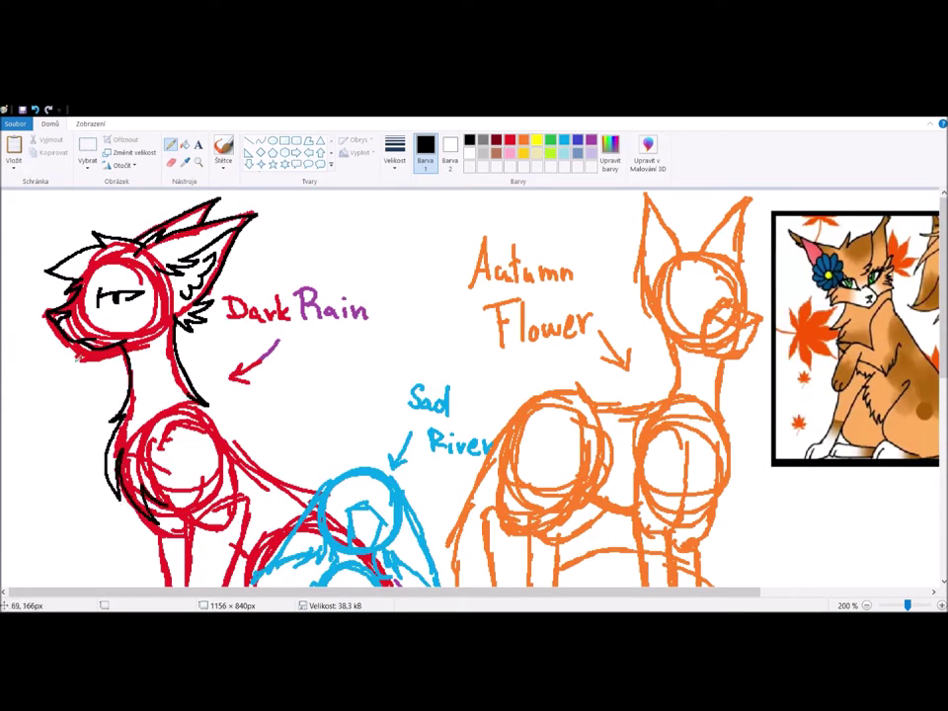
Ink Sad River's face, drooping ears, chest fur, legs and paws in black over the blue sketch.
scroll(27, 390, down, 5)
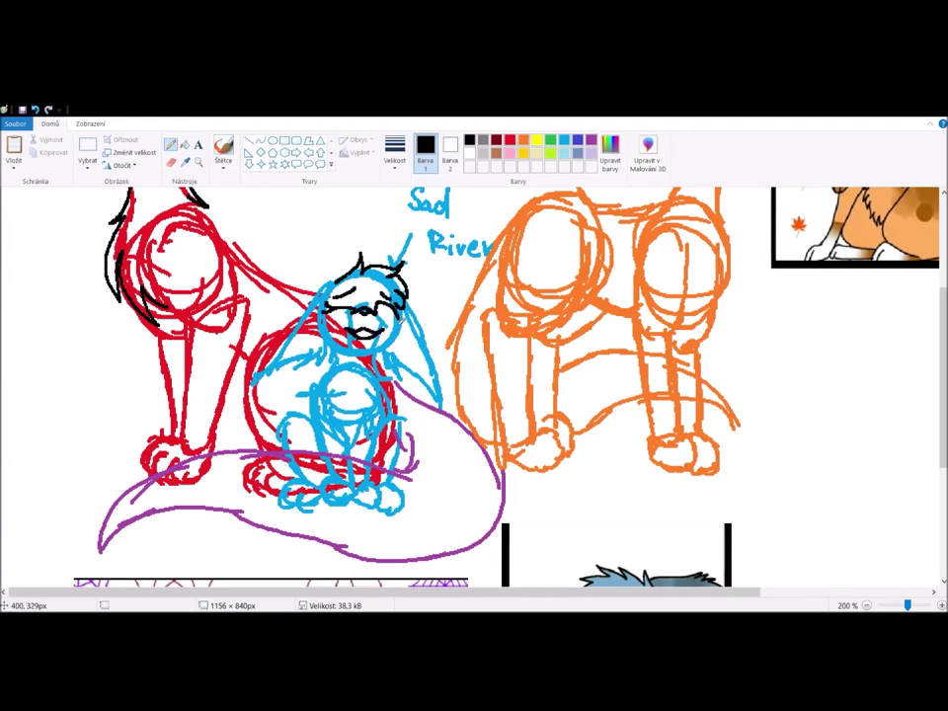
drag(335, 296, 264, 375)
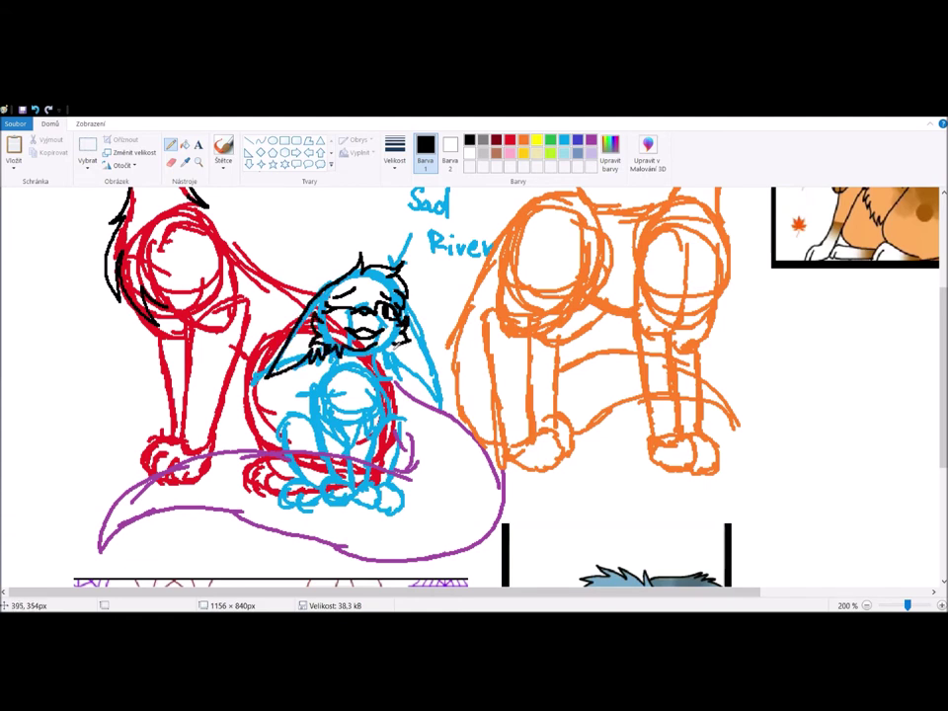
mouse_move(341, 350)
mouse_down()
mouse_move(325, 395)
mouse_move(368, 423)
mouse_up()
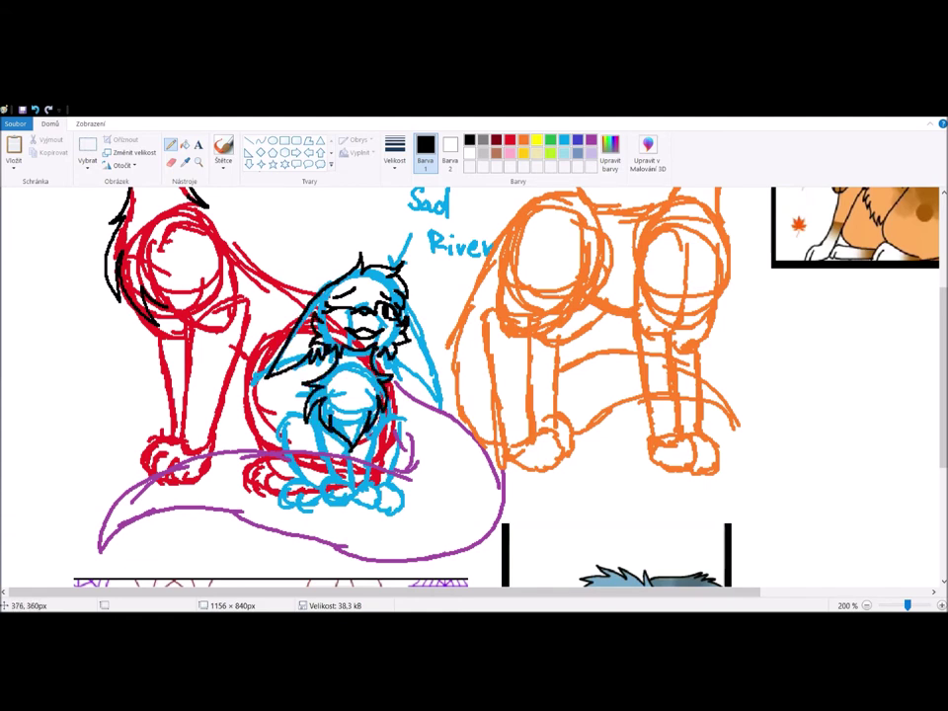
drag(405, 296, 438, 405)
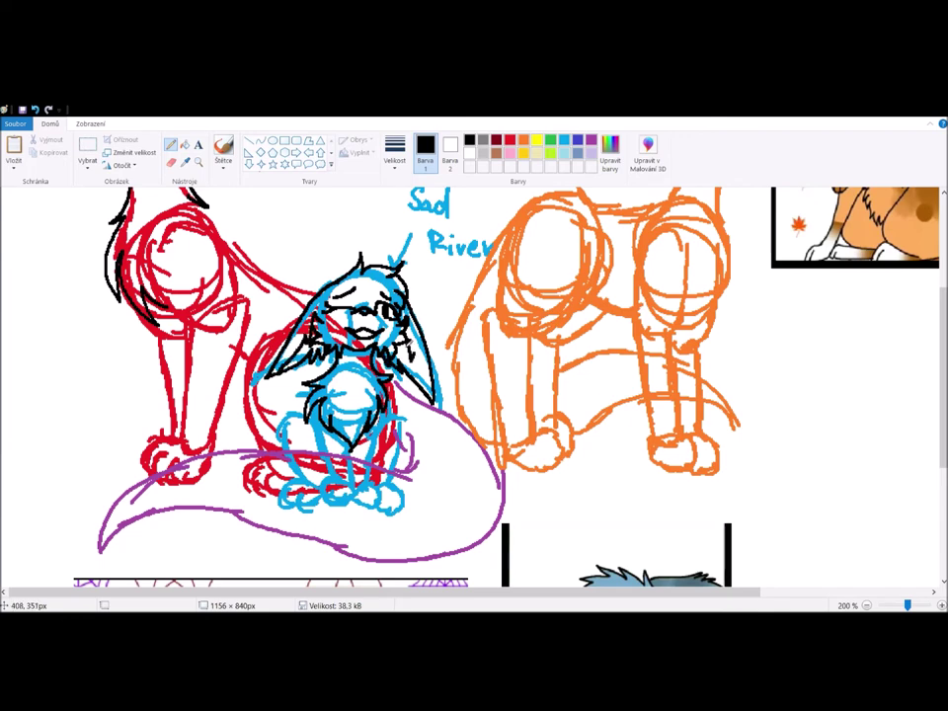
scroll(416, 385, down, 4)
scroll(416, 385, up, 2)
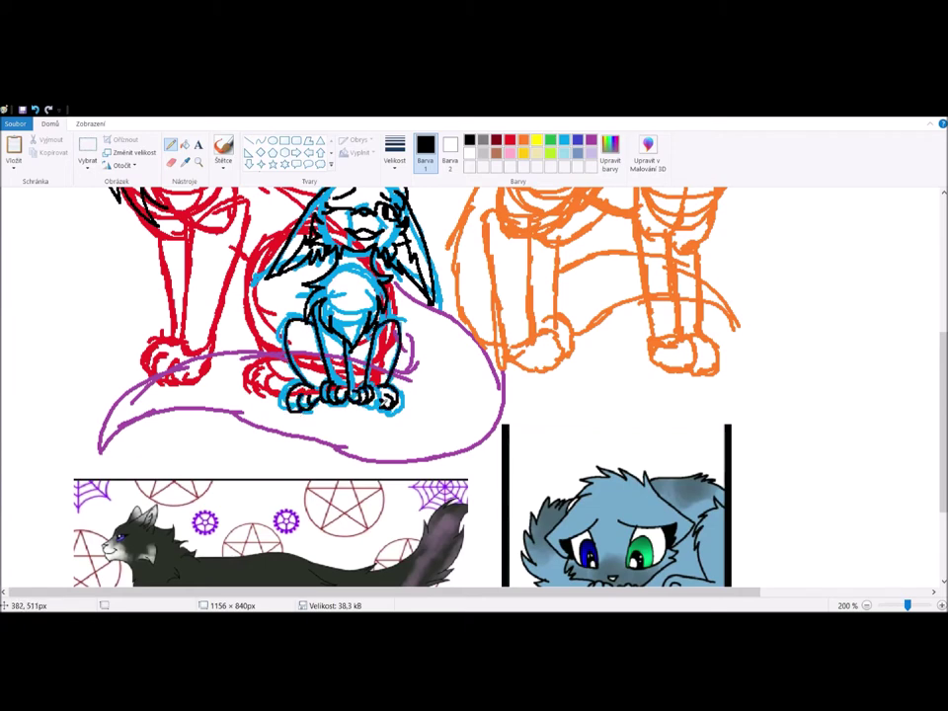
Ink Dark Rain's neck tuft, shoulder mark and back line down to Sad River's head in black.
scroll(474, 385, up, 2)
drag(211, 225, 314, 292)
key(ctrl+z)
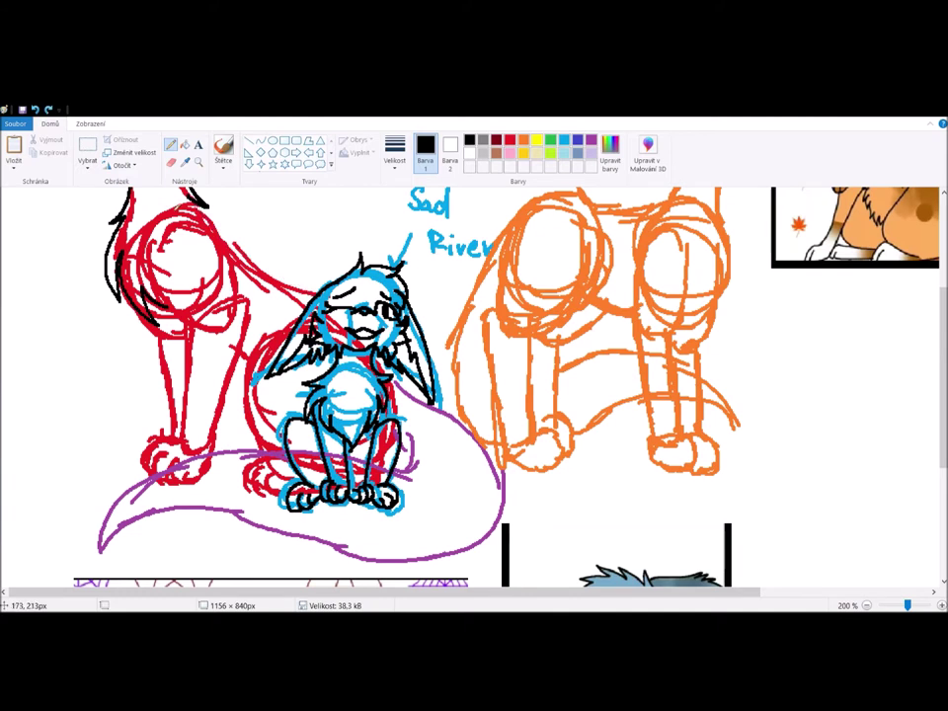
drag(192, 199, 223, 234)
drag(218, 270, 198, 255)
drag(218, 243, 280, 289)
Ink Dark Rain's front legs, belly fur, haunch and paws in black over the red sketch.
drag(185, 297, 187, 431)
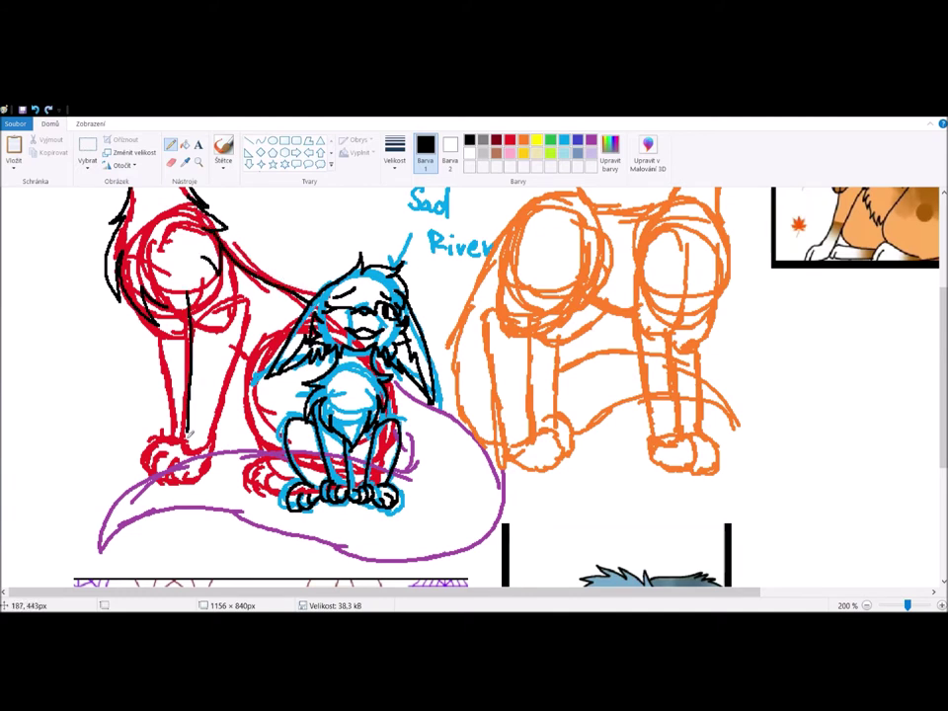
drag(251, 331, 212, 453)
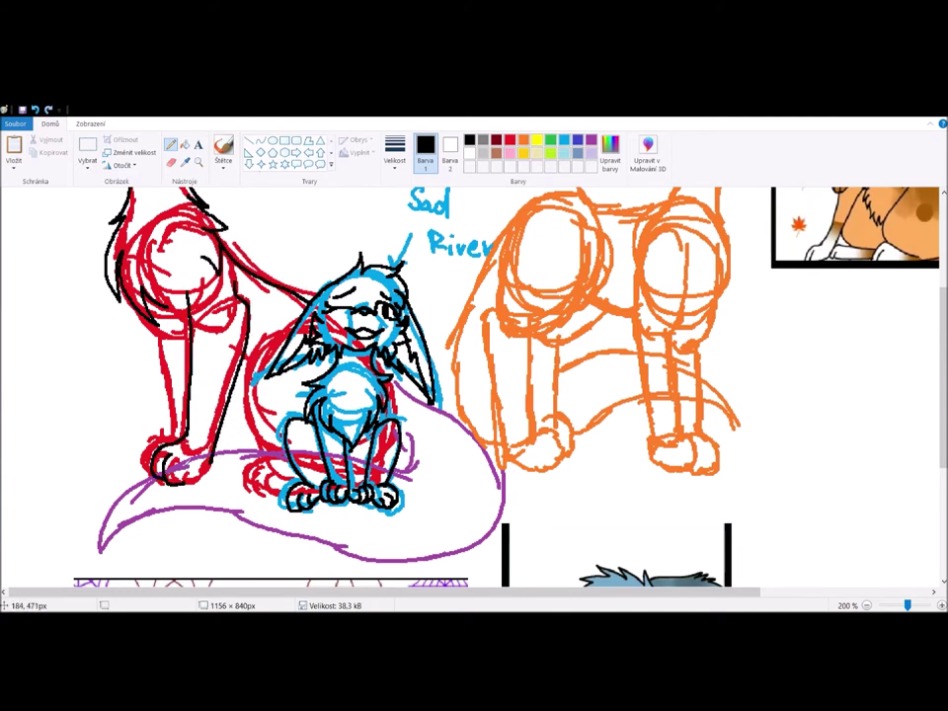
drag(184, 344, 176, 435)
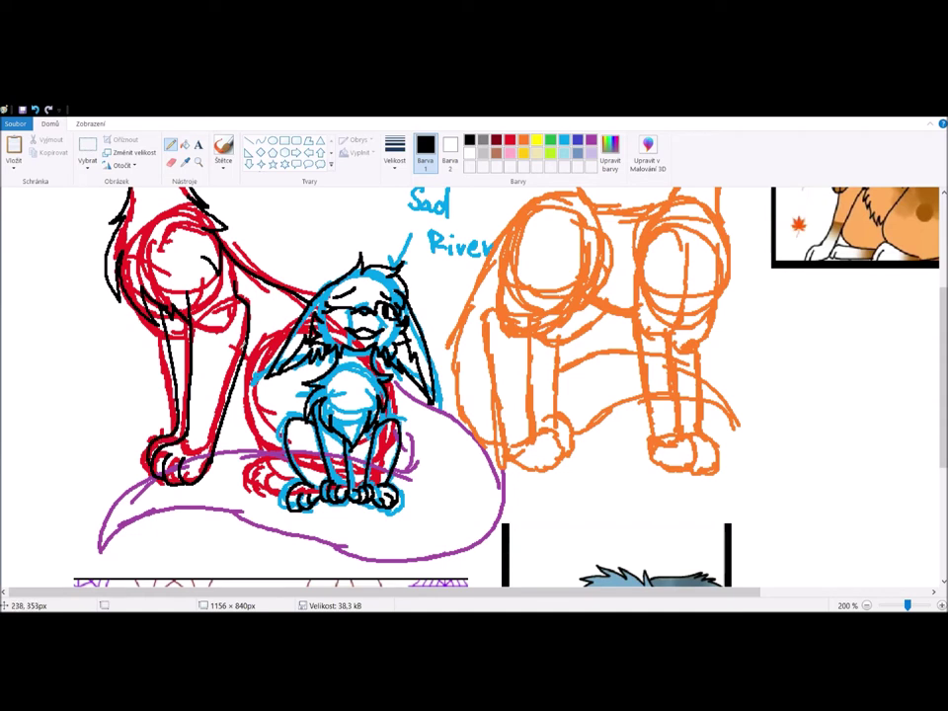
drag(195, 274, 214, 334)
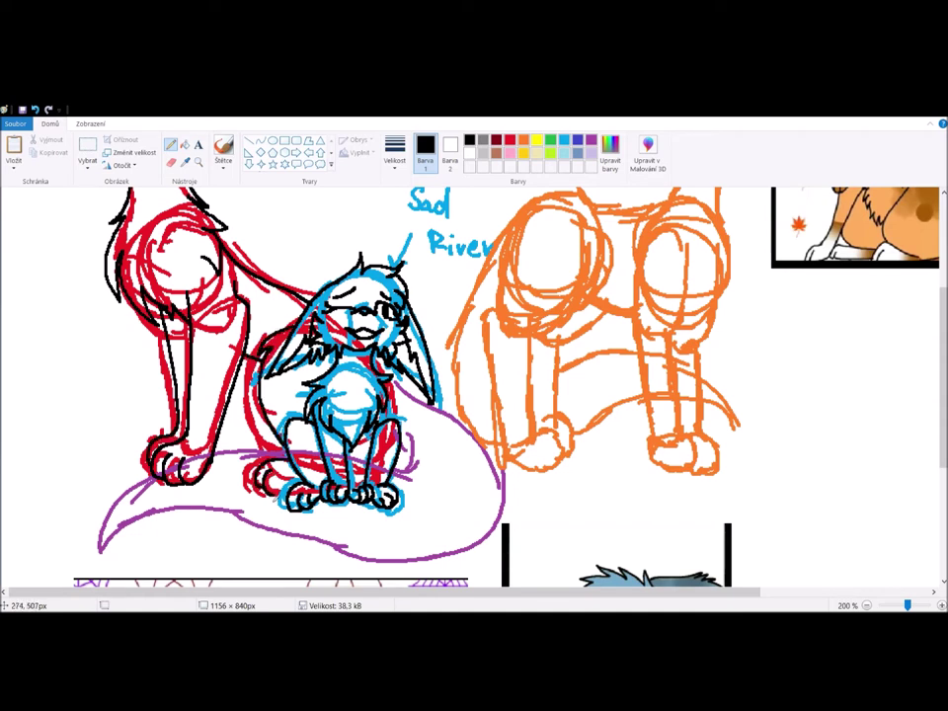
drag(189, 269, 206, 361)
Draw Dark Rain's long curled tail in yellow over the purple sketch, passing in front of the paws.
click(536, 140)
mouse_move(395, 379)
mouse_down()
mouse_move(506, 434)
mouse_move(434, 554)
mouse_move(291, 539)
mouse_move(123, 484)
mouse_move(408, 473)
mouse_up()
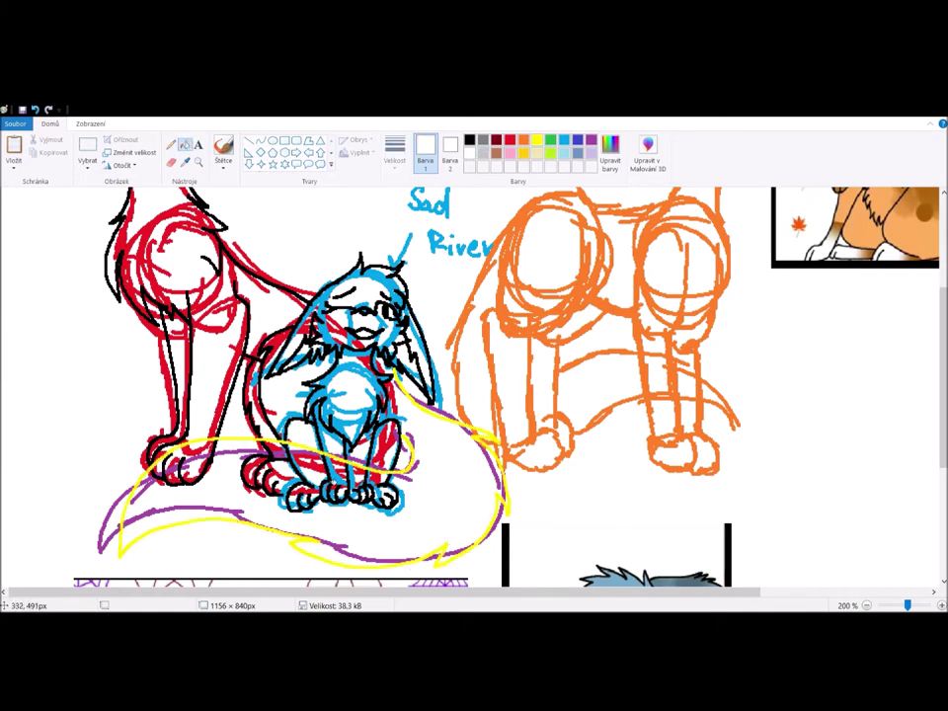
Fill the black paw lines inside Dark Rain's tail with white and recolour the yellow tail outline black.
click(328, 477)
click(212, 466)
click(470, 140)
click(394, 467)
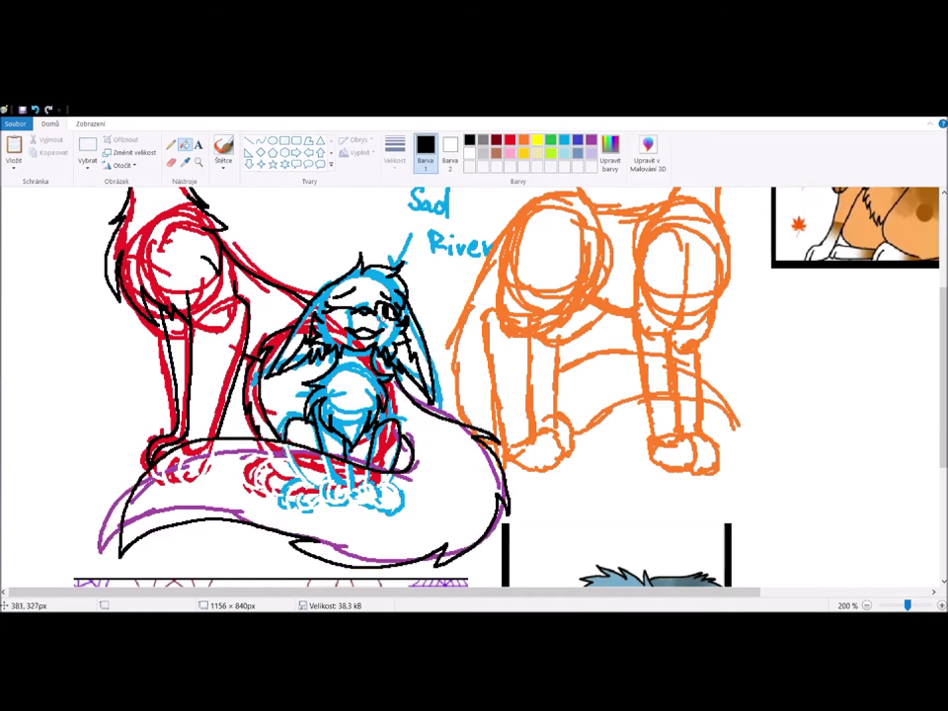
Ink Autumn Flower's head in black with the Pencil, including the ear flower, ears, fur tufts, muzzle and eyes.
scroll(380, 324, up, 4)
scroll(543, 496, right, 4)
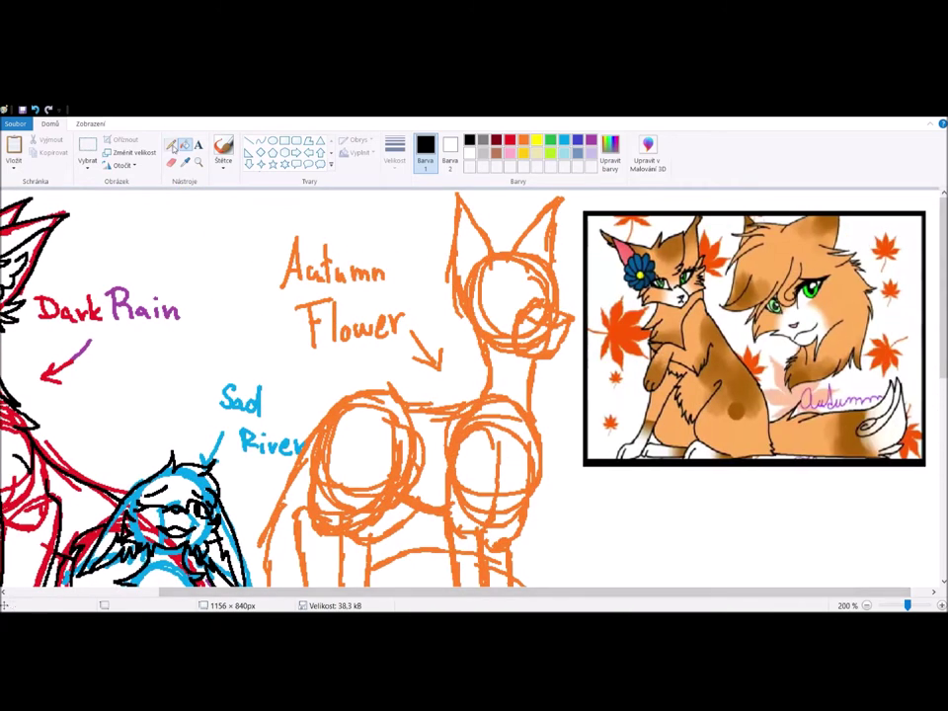
click(171, 144)
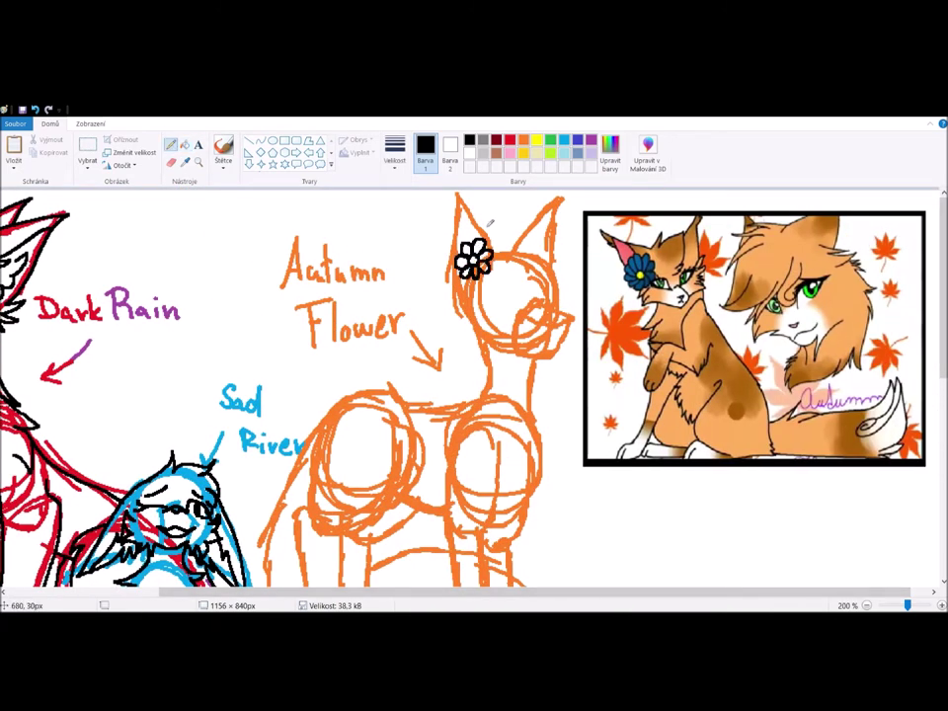
mouse_move(514, 229)
mouse_down()
mouse_move(556, 259)
mouse_move(562, 291)
mouse_up()
mouse_move(484, 230)
mouse_down()
mouse_move(470, 329)
mouse_move(486, 301)
mouse_move(482, 347)
mouse_up()
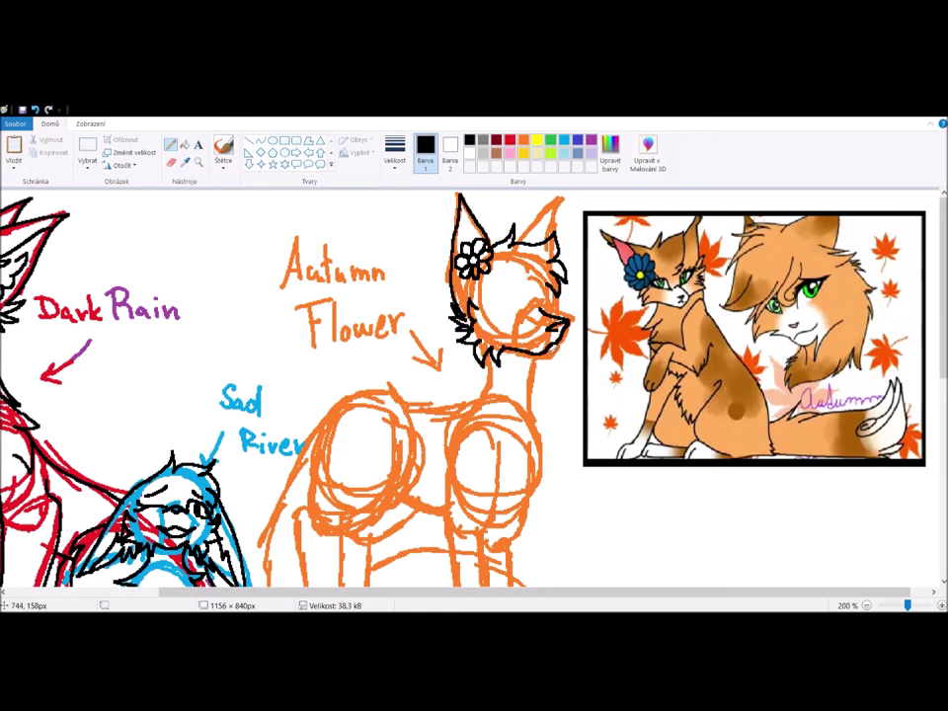
drag(562, 289, 555, 312)
drag(531, 220, 558, 202)
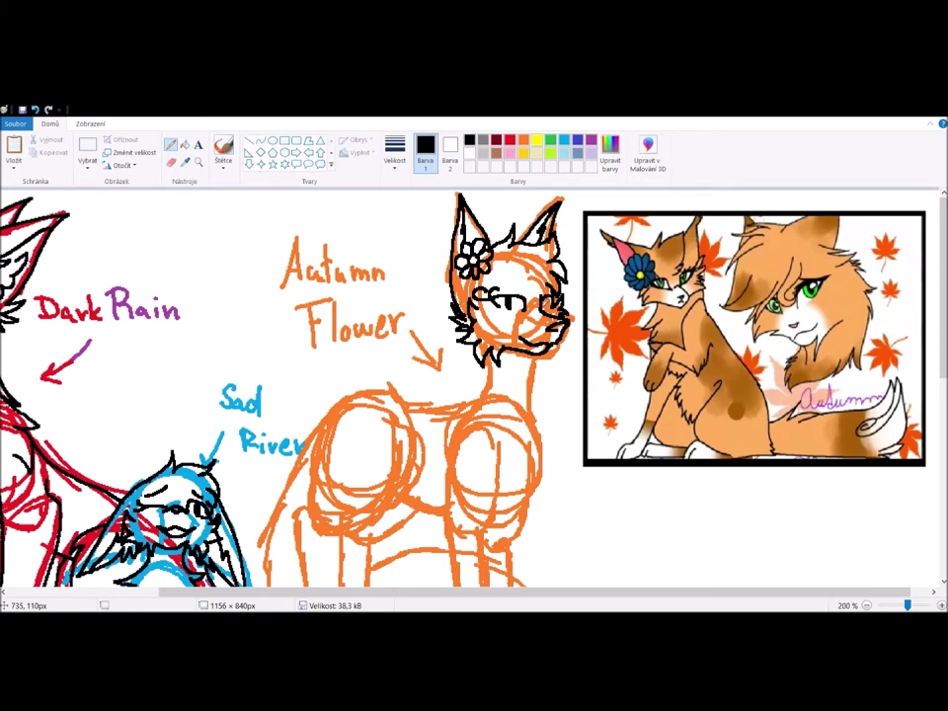
Ink Autumn Flower's neck, chest, back, haunch and near hind leg in black over the orange sketch.
scroll(592, 286, down, 2)
scroll(582, 297, up, 1)
drag(489, 259, 443, 338)
drag(535, 258, 539, 333)
mouse_move(450, 310)
mouse_down()
mouse_move(360, 298)
mouse_move(318, 412)
mouse_up()
mouse_move(400, 327)
mouse_down()
mouse_move(409, 405)
mouse_move(366, 433)
mouse_up()
mouse_move(303, 449)
mouse_down()
mouse_move(356, 558)
mouse_move(342, 442)
mouse_up()
Ink Autumn Flower's front legs, far hind leg and the long tail passing behind them in black.
mouse_move(457, 344)
mouse_down()
mouse_move(441, 407)
mouse_move(494, 547)
mouse_up()
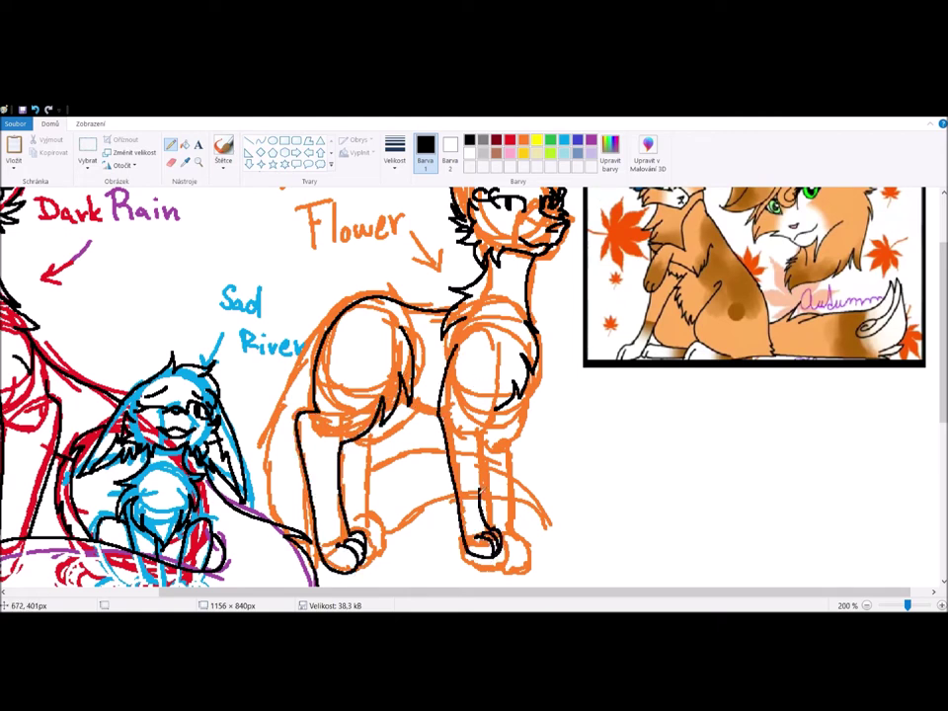
drag(480, 402, 502, 525)
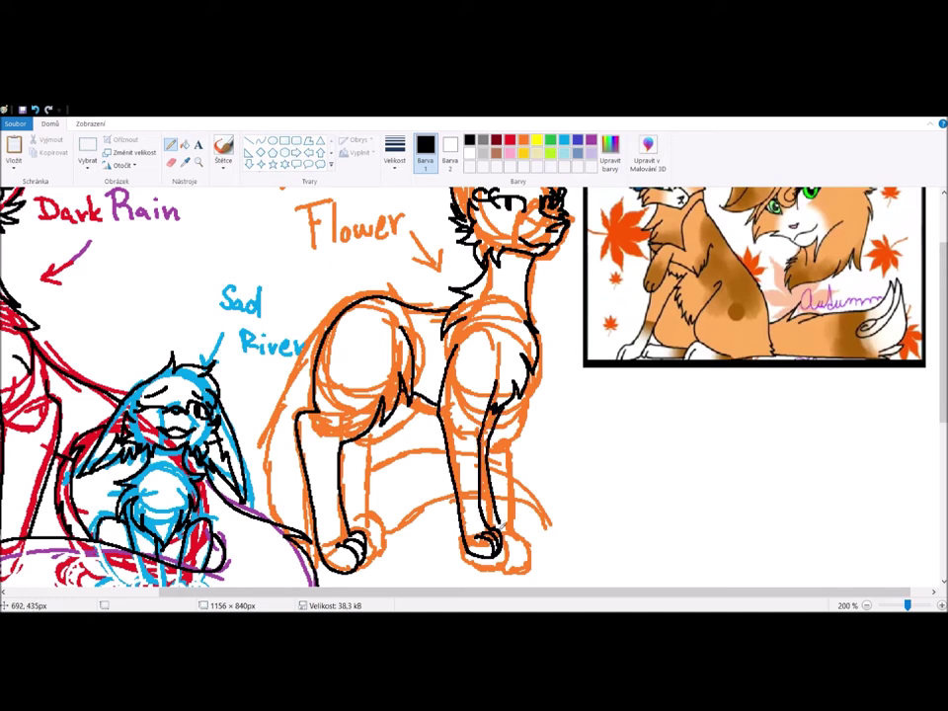
mouse_move(372, 440)
mouse_down()
mouse_move(361, 479)
mouse_move(367, 522)
mouse_up()
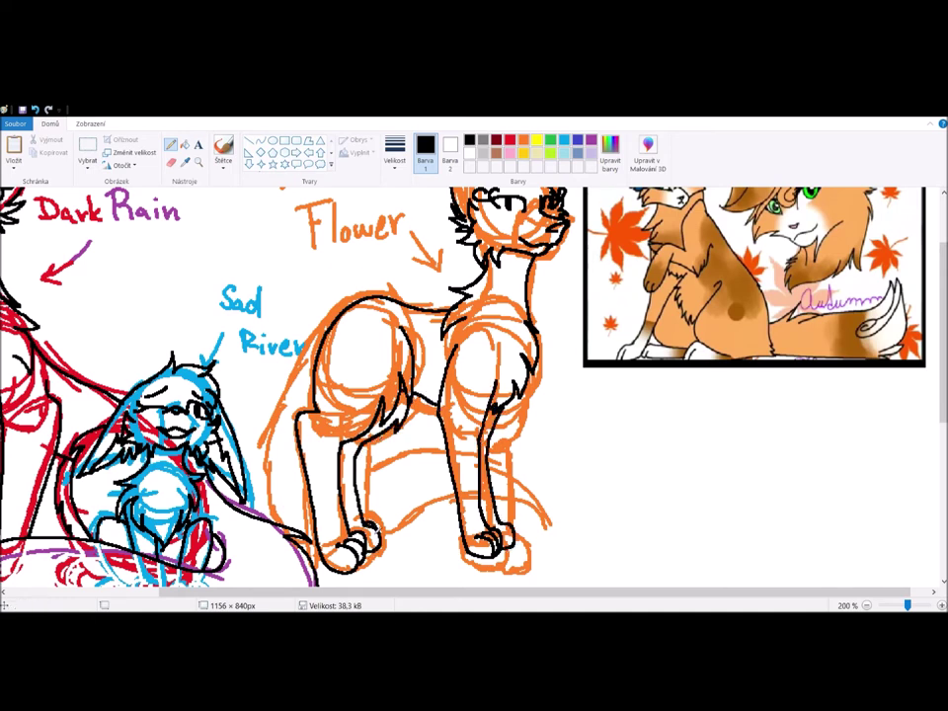
mouse_move(356, 297)
mouse_down()
mouse_move(314, 318)
mouse_move(288, 388)
mouse_move(278, 480)
mouse_move(311, 530)
mouse_up()
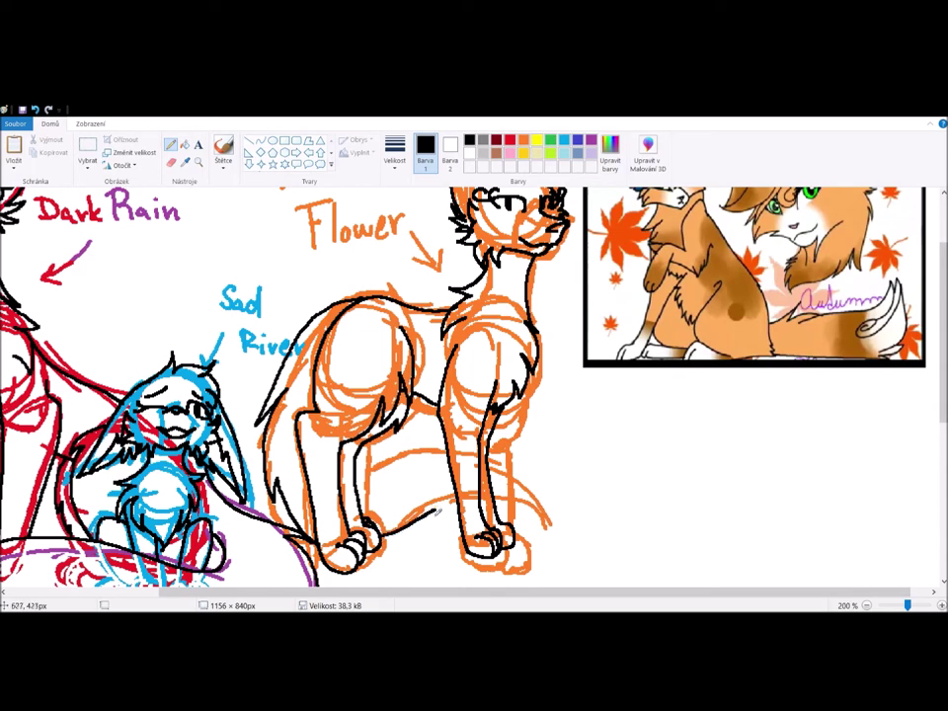
drag(492, 456, 524, 509)
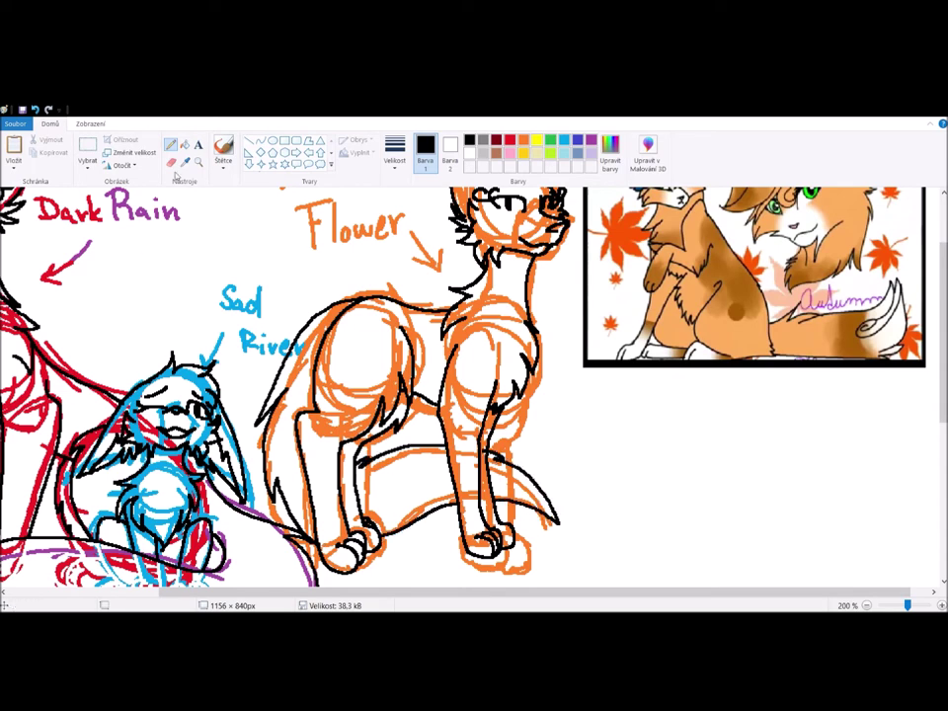
Delete the three coloured reference pictures, leaving only the black line art on the canvas.
scroll(286, 385, down, 1)
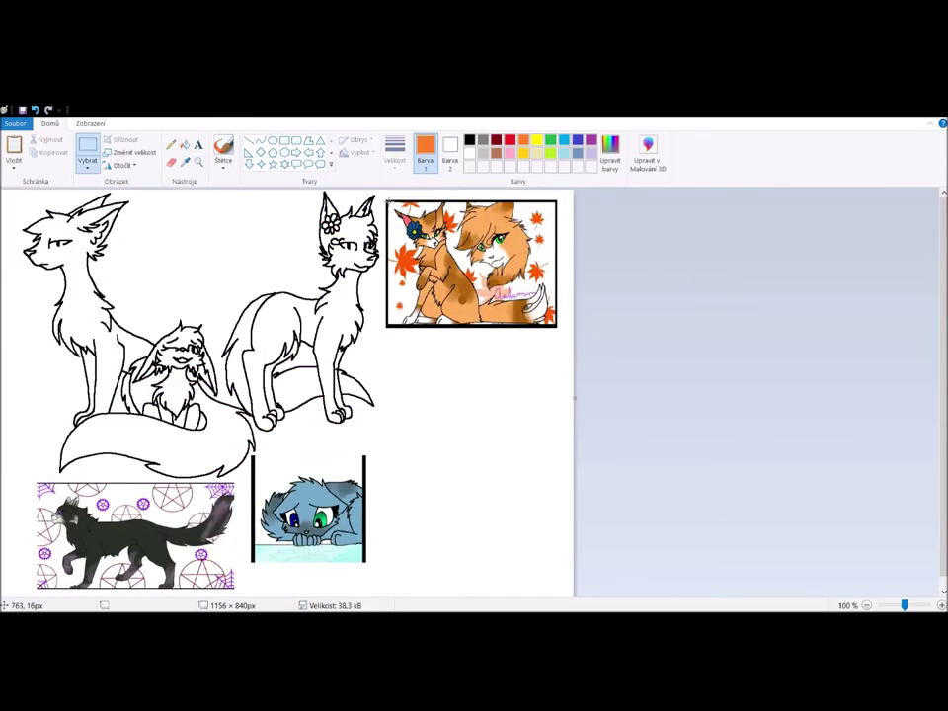
drag(378, 198, 559, 333)
key(Delete)
scroll(267, 331, down, 1)
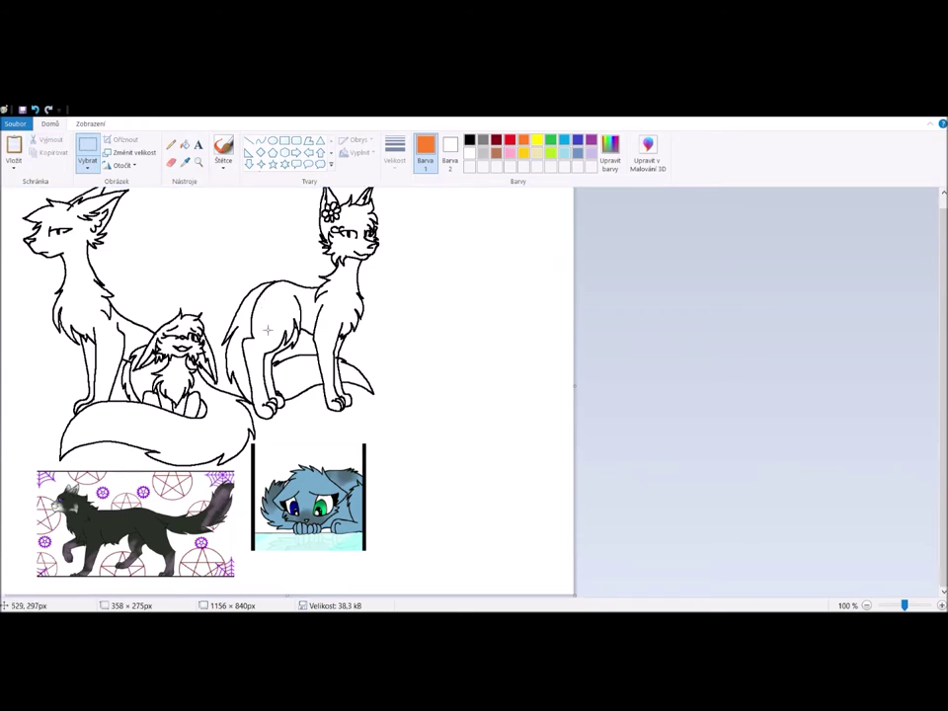
drag(253, 444, 368, 560)
key(Delete)
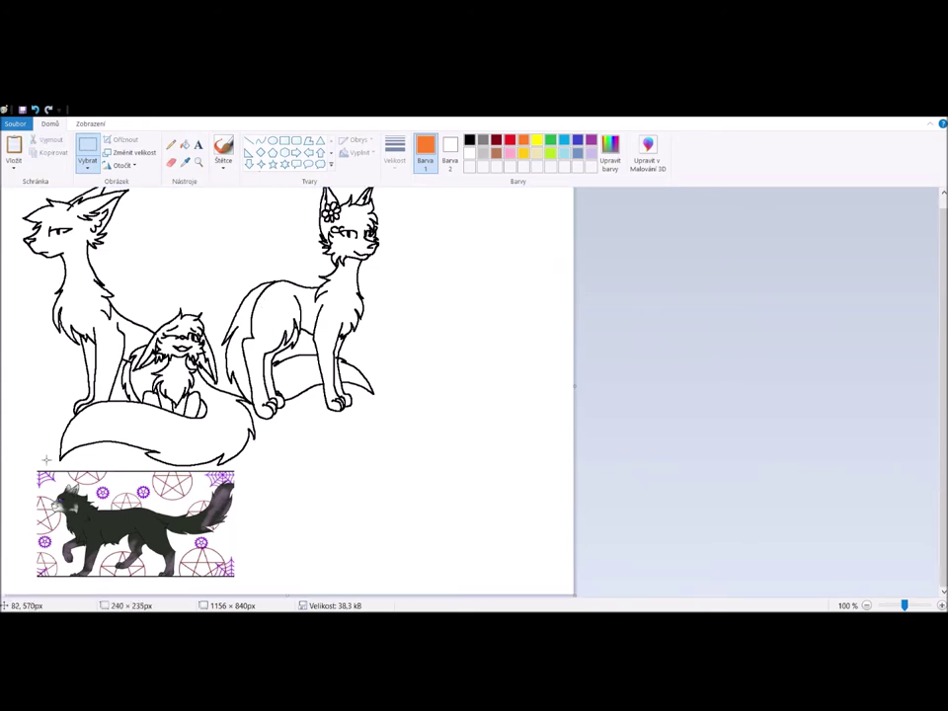
drag(34, 469, 240, 582)
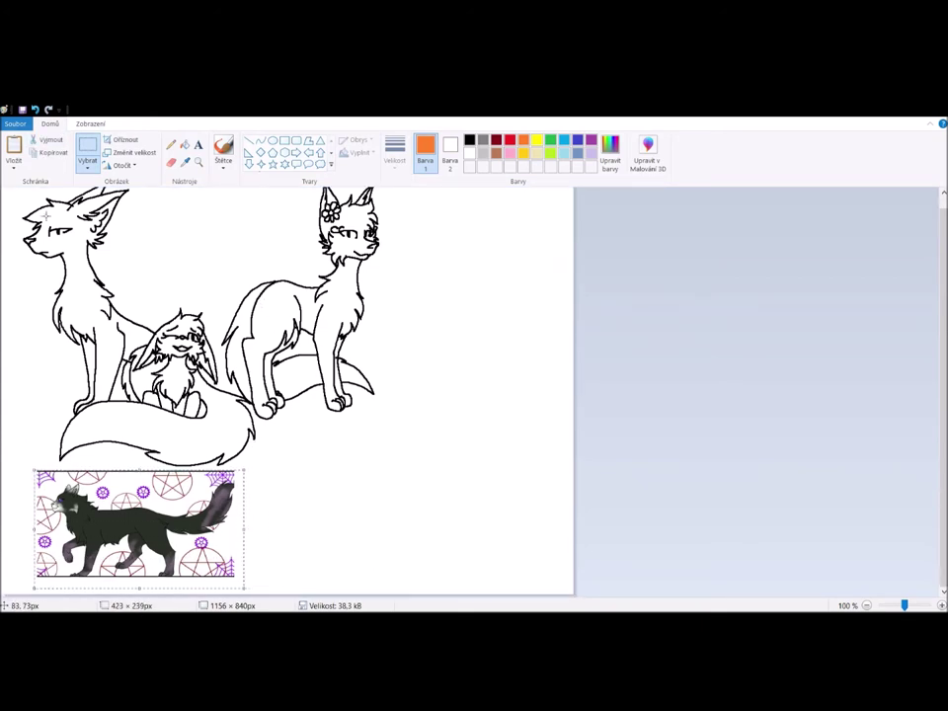
key(Delete)
Shrink the canvas width and height to fit closely around the three inked characters.
drag(574, 385, 390, 385)
drag(197, 599, 203, 475)
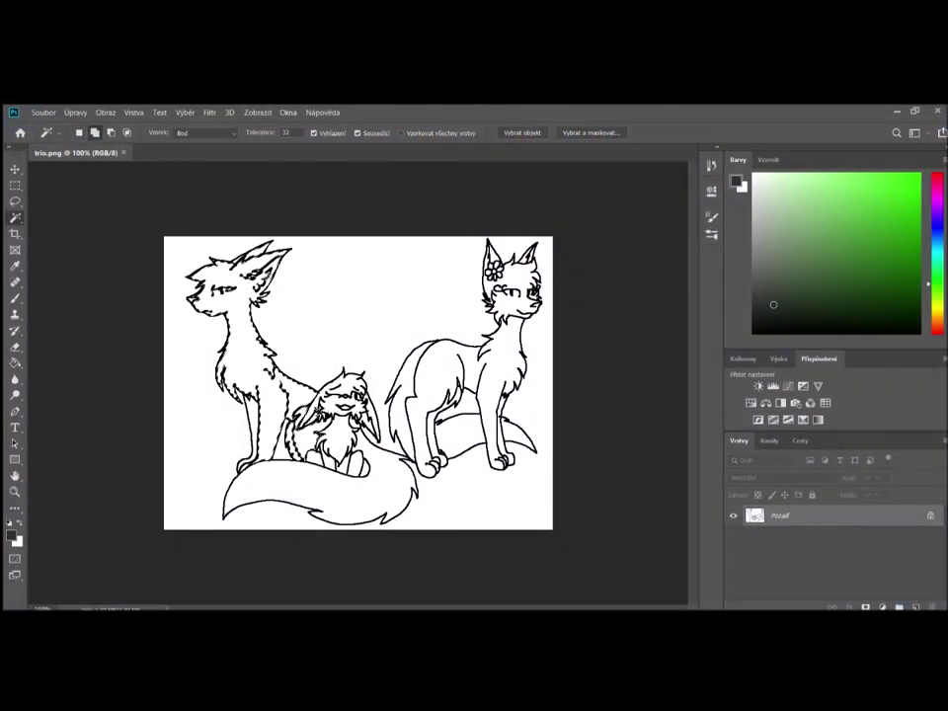
In Photoshop with trio.png, add Dark Rain's tail to the selection and brush the body, legs and tail dark grey.
key(ctrl+plus)
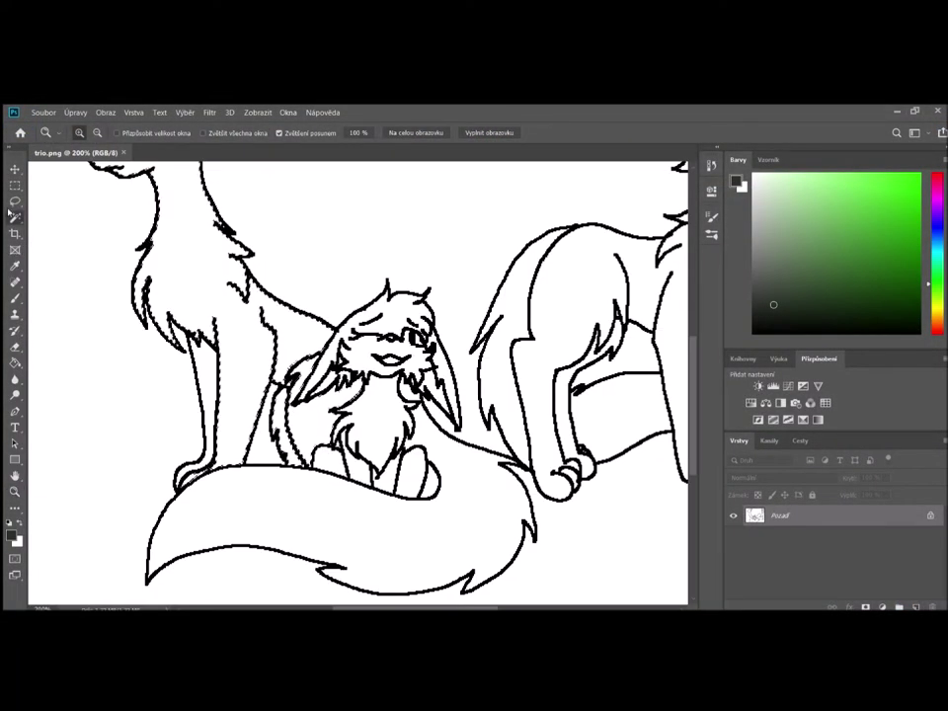
click(246, 502)
key(b)
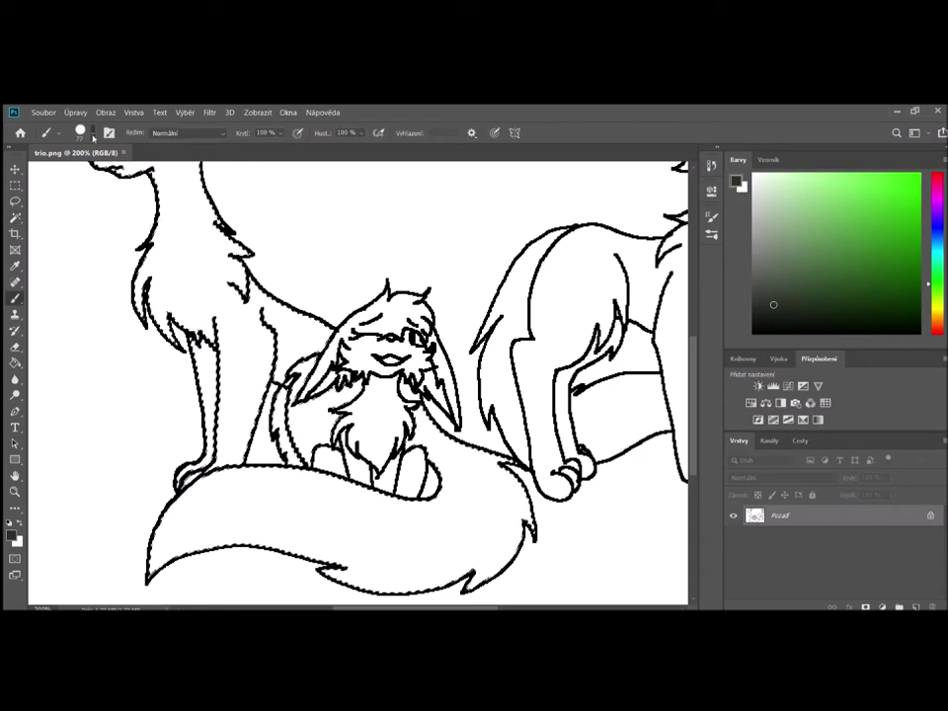
mouse_move(198, 237)
mouse_down()
mouse_move(211, 254)
mouse_move(242, 387)
mouse_move(570, 543)
mouse_move(328, 461)
mouse_up()
Add Dark Rain's back to the selection and paint the back and head dark grey.
key(w)
shift+click(296, 336)
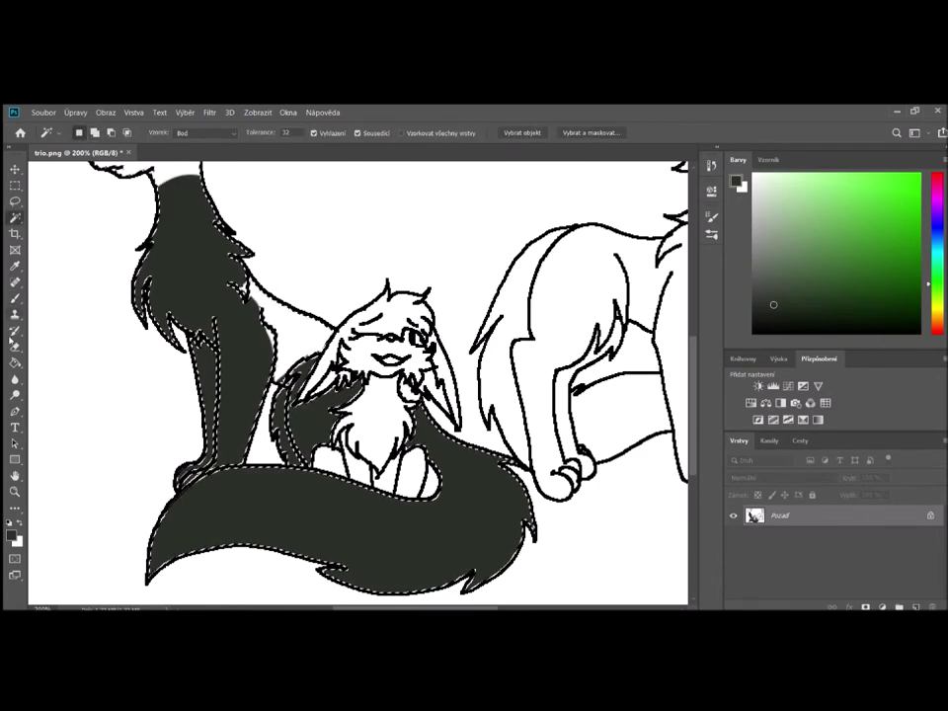
key(b)
drag(308, 346, 265, 360)
scroll(256, 365, up, 9)
mouse_move(158, 366)
mouse_down()
mouse_move(262, 307)
mouse_move(215, 361)
mouse_up()
scroll(588, 279, up, 1)
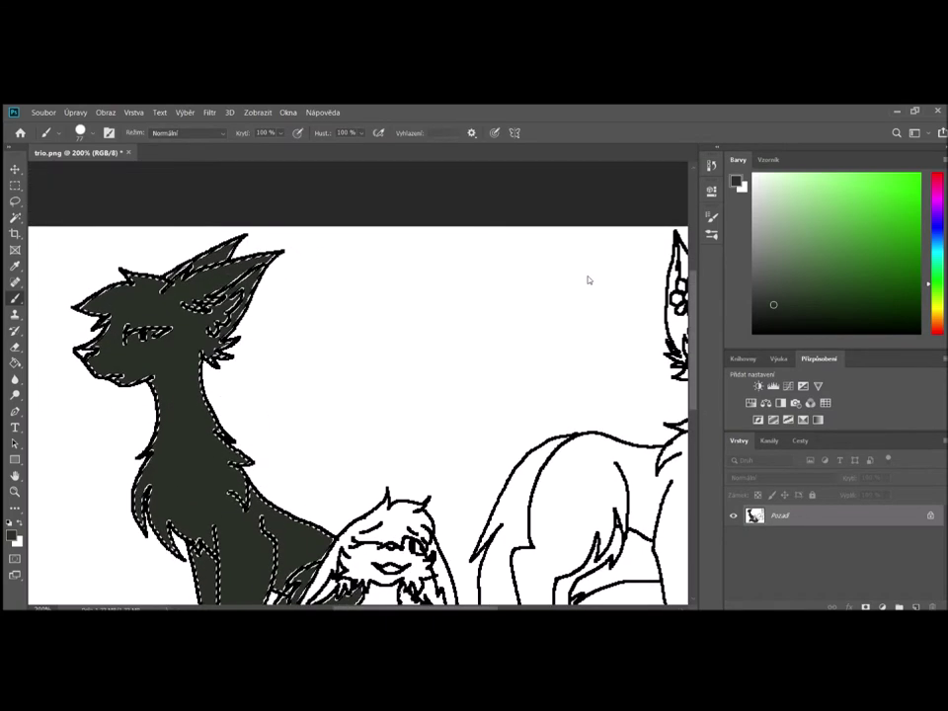
Switch to white and paint highlights on both of Dark Rain's ears with a soft 37 px brush.
key(z)
key(x)
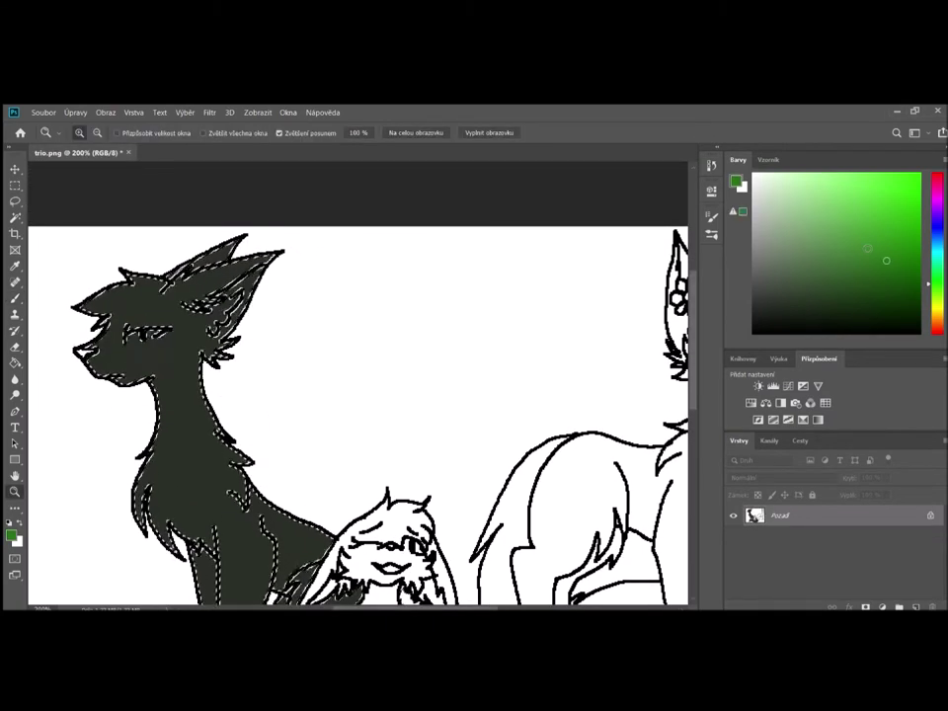
click(118, 243)
click(158, 245)
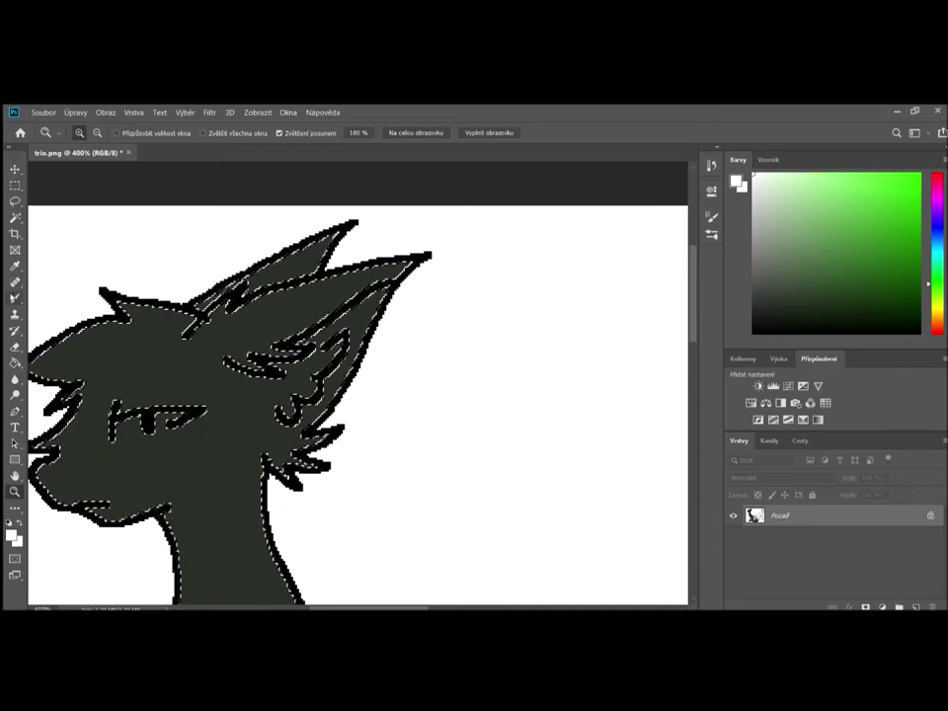
key(b)
click(86, 218)
mouse_move(304, 300)
mouse_down()
mouse_move(401, 315)
mouse_move(364, 359)
mouse_move(363, 266)
mouse_move(296, 285)
mouse_up()
drag(403, 608, 382, 608)
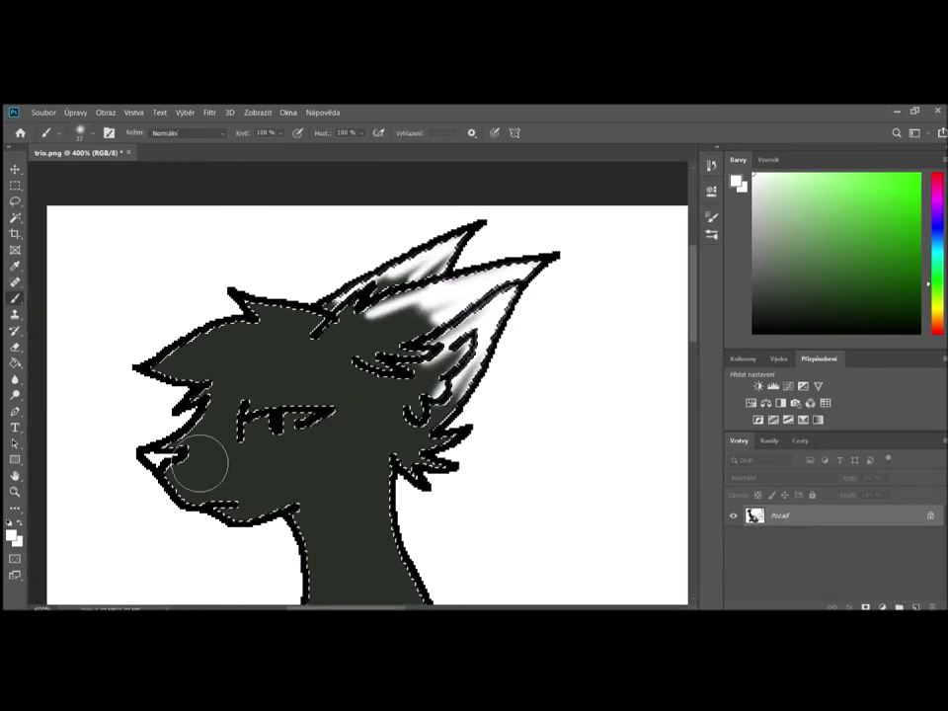
Paint soft white markings on Dark Rain's muzzle, lower face and cheek.
drag(181, 442, 227, 381)
drag(232, 446, 301, 452)
drag(188, 464, 306, 488)
drag(242, 502, 308, 487)
mouse_move(369, 434)
mouse_down()
mouse_move(395, 466)
mouse_move(385, 489)
mouse_up()
mouse_move(383, 476)
mouse_down()
mouse_move(365, 493)
mouse_move(373, 485)
mouse_up()
drag(344, 502, 379, 491)
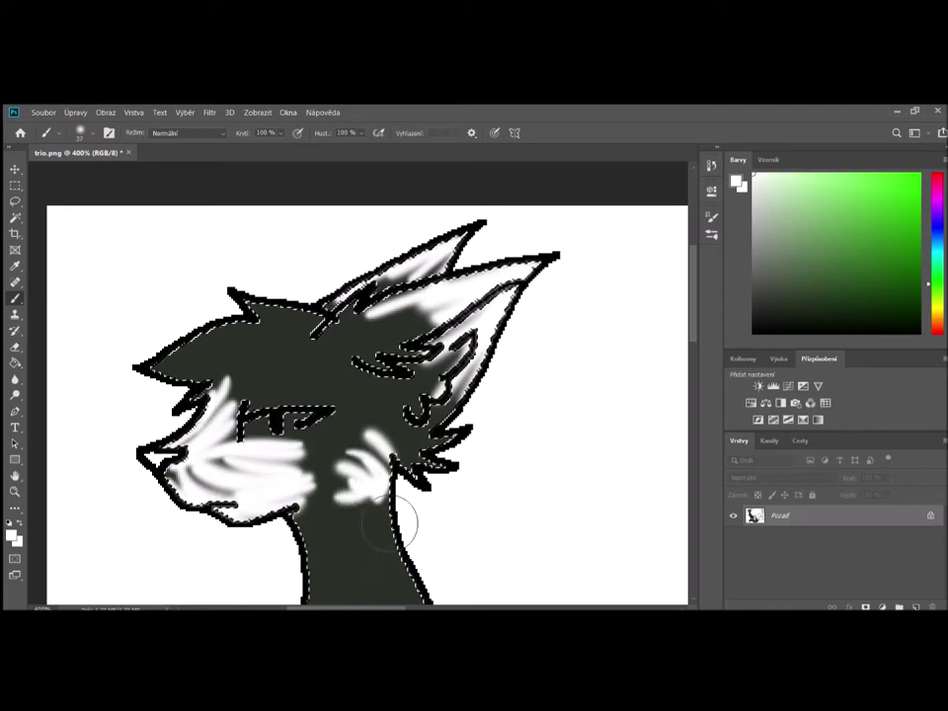
Pick a pale mauve and brush soft strokes over Dark Rain's lower legs and paws.
click(937, 200)
drag(795, 207, 767, 216)
drag(391, 608, 435, 608)
scroll(666, 443, down, 13)
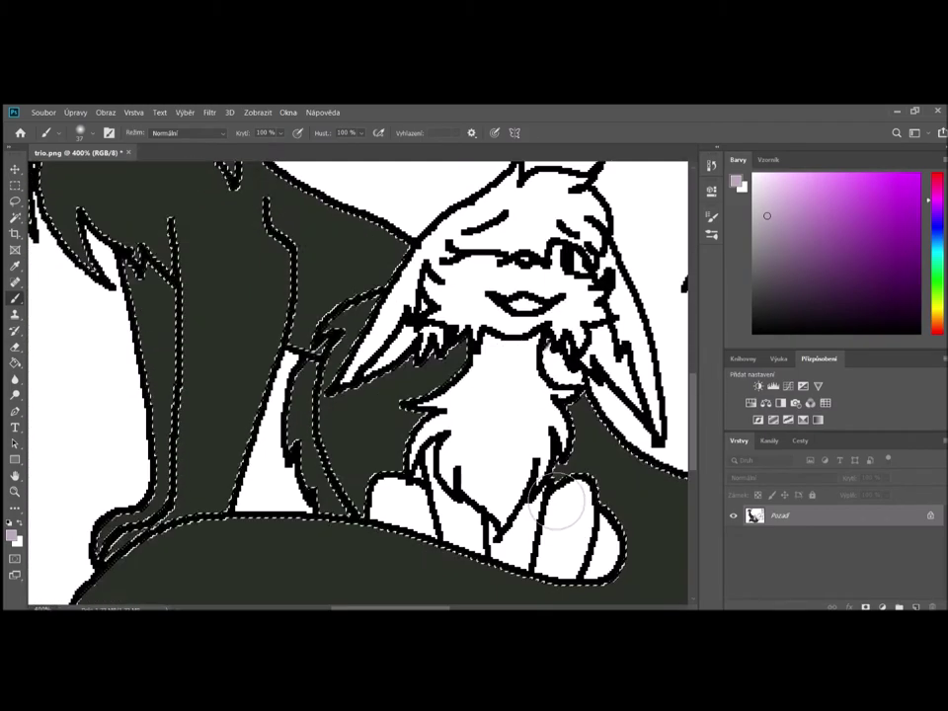
drag(160, 301, 166, 360)
mouse_move(187, 321)
mouse_down()
mouse_move(202, 414)
mouse_move(222, 434)
mouse_up()
drag(247, 361, 129, 474)
drag(312, 414, 324, 459)
drag(338, 397, 341, 459)
drag(360, 405, 357, 456)
mouse_move(380, 405)
mouse_down()
mouse_move(370, 435)
mouse_move(388, 426)
mouse_up()
Paint long pale mauve fur strokes along Dark Rain's tail from its tip up to the dark grey bend.
scroll(410, 348, down, 7)
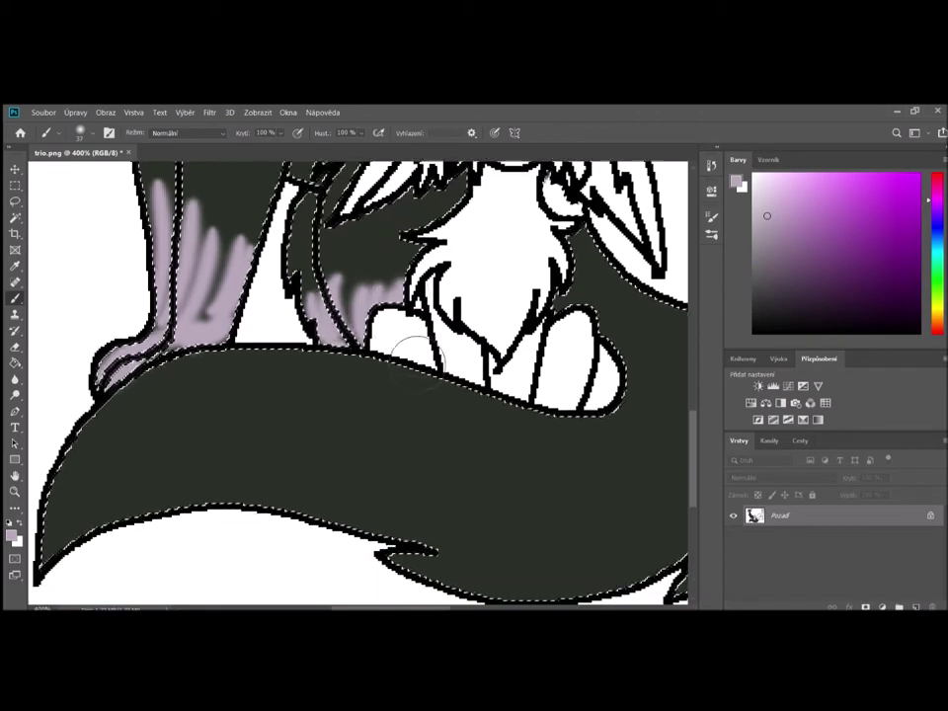
mouse_move(61, 464)
mouse_down()
mouse_move(575, 431)
mouse_move(560, 477)
mouse_up()
mouse_move(127, 401)
mouse_down()
mouse_move(459, 400)
mouse_move(520, 436)
mouse_up()
mouse_move(56, 480)
mouse_down()
mouse_move(575, 519)
mouse_move(349, 476)
mouse_move(187, 507)
mouse_move(271, 439)
mouse_move(529, 429)
mouse_up()
drag(419, 433, 609, 452)
drag(599, 504, 565, 515)
drag(632, 534, 541, 561)
drag(431, 607, 478, 605)
drag(373, 414, 346, 421)
drag(378, 462, 345, 474)
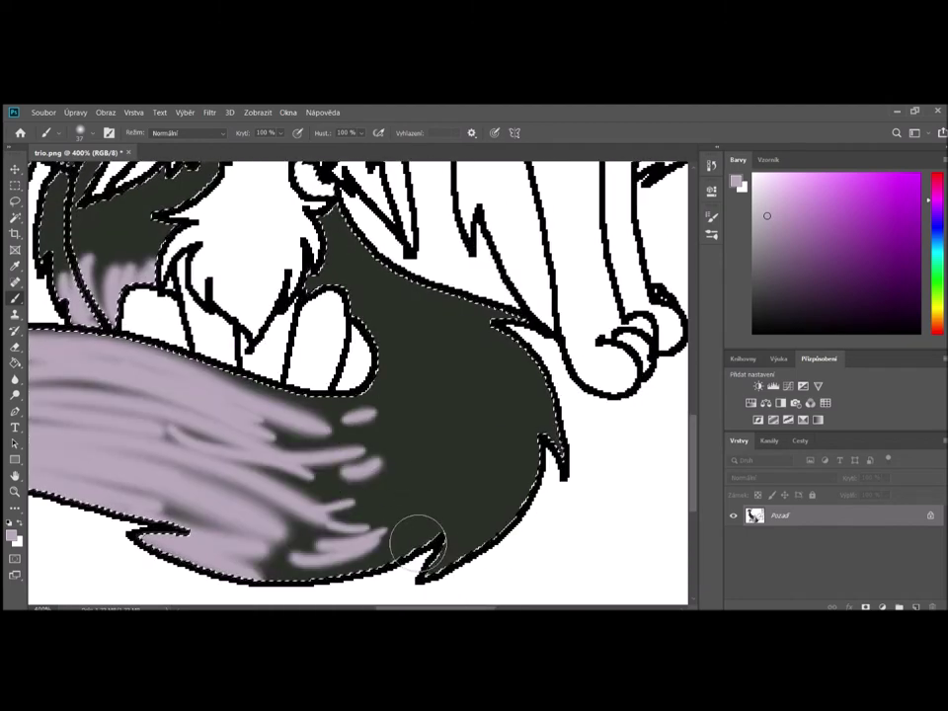
Dab scattered pale mauve spots on the dark grey bend of Dark Rain's tail.
drag(418, 510, 393, 522)
drag(467, 504, 461, 515)
click(424, 471)
click(406, 438)
click(393, 414)
click(462, 421)
click(495, 472)
Apply a blur filter to the selection to soften Dark Rain's painted fur and markings.
click(15, 491)
right_click(127, 414)
click(137, 423)
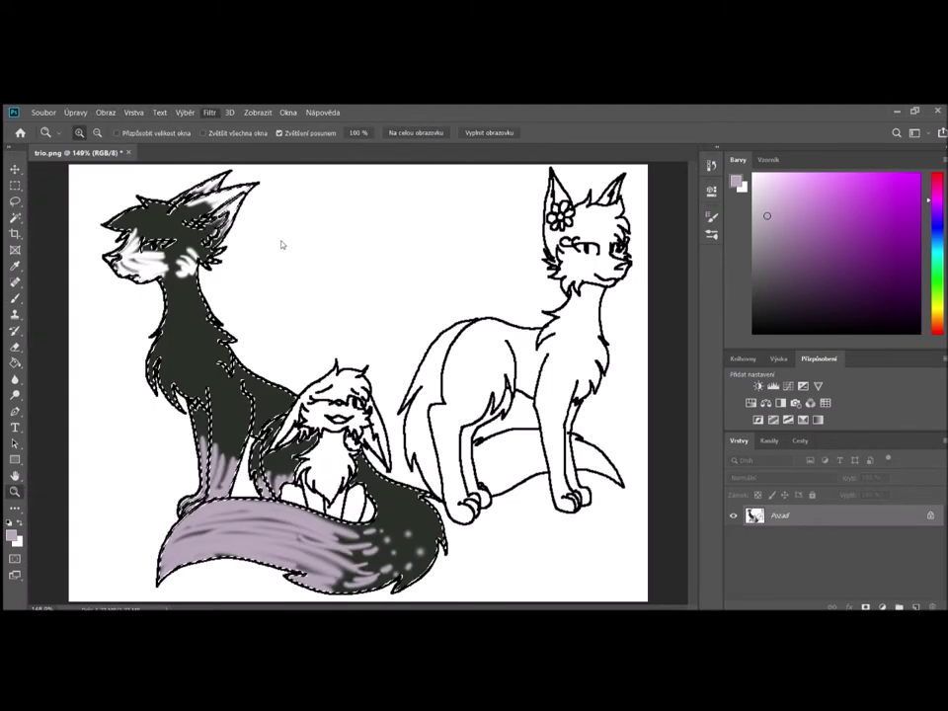
click(388, 265)
drag(585, 375, 549, 373)
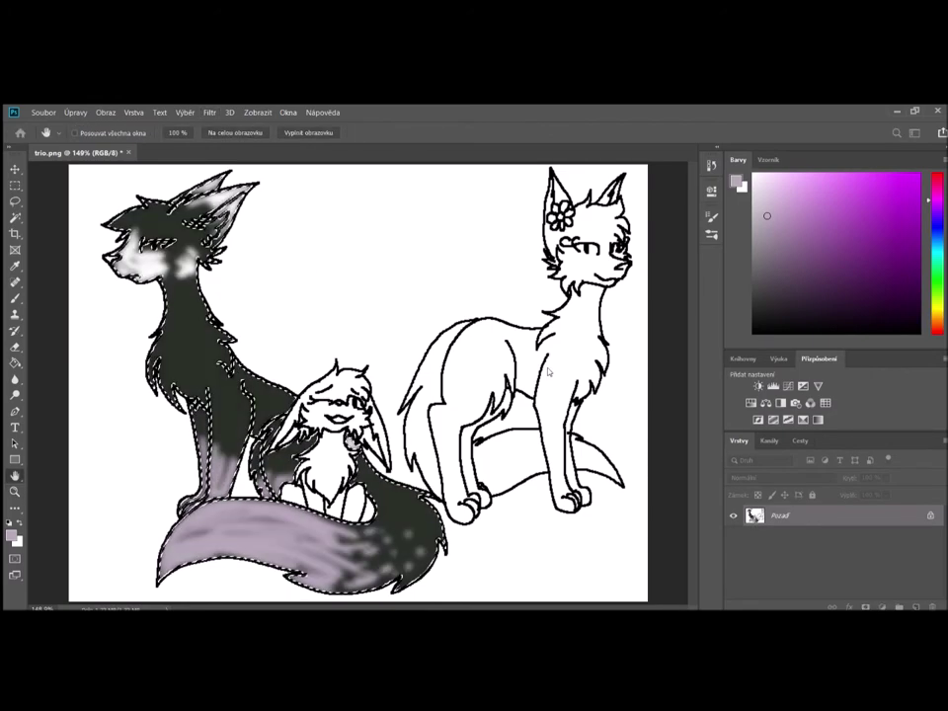
click(626, 267)
Paint Dark Rain's eye dark blue with a small white highlight using a hard 14 px brush, and clear the selection.
drag(131, 215, 340, 219)
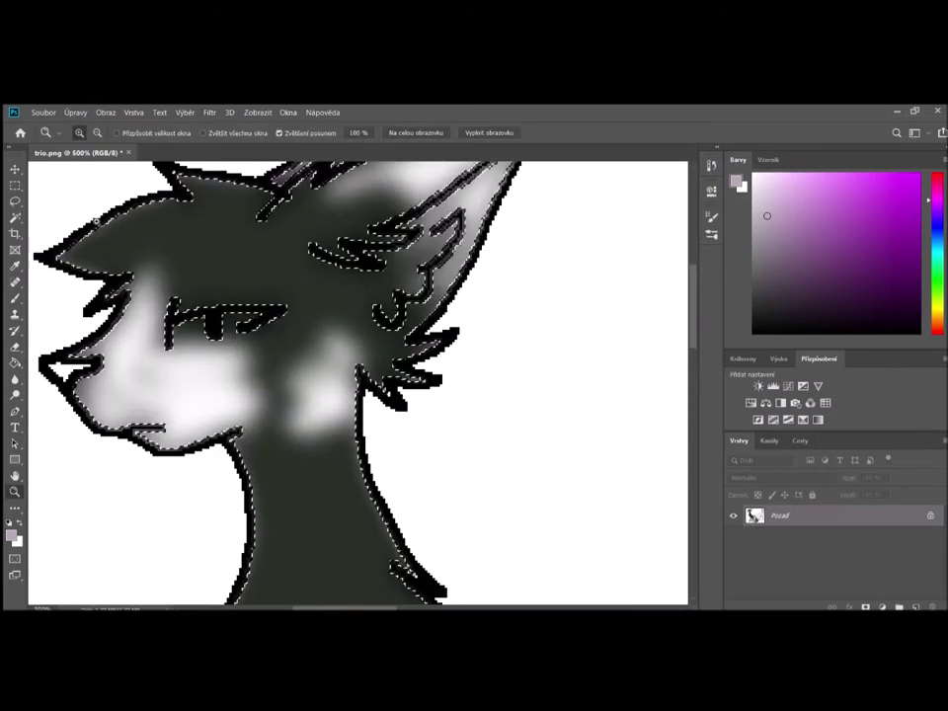
click(939, 223)
click(919, 273)
click(15, 298)
mouse_move(179, 328)
mouse_down()
mouse_move(223, 347)
mouse_move(256, 334)
mouse_move(184, 338)
mouse_up()
click(816, 189)
key(ctrl+z)
click(753, 174)
click(194, 328)
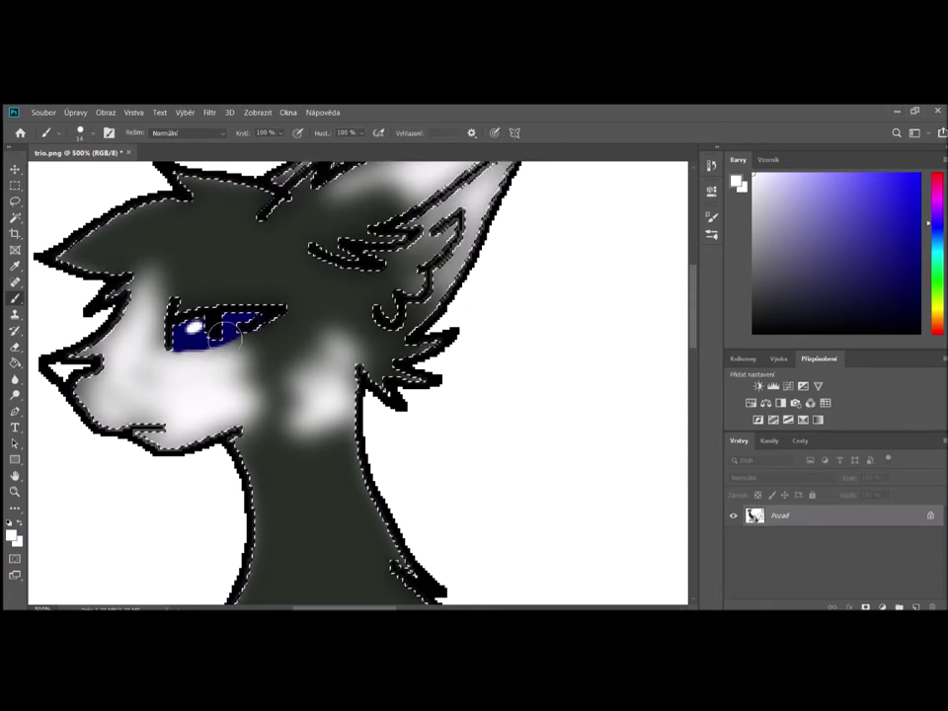
key(ctrl+d)
Fill Dark Rain's nose with bright pink using the Paint Bucket.
click(15, 492)
key(ctrl+0)
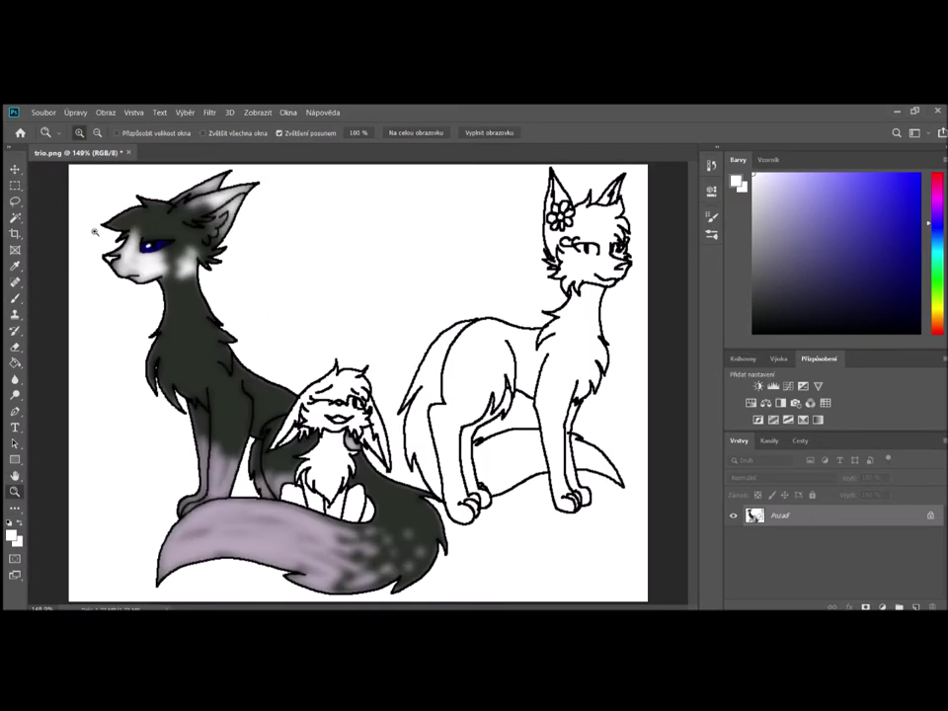
click(123, 241)
click(123, 241)
click(81, 236)
key(g)
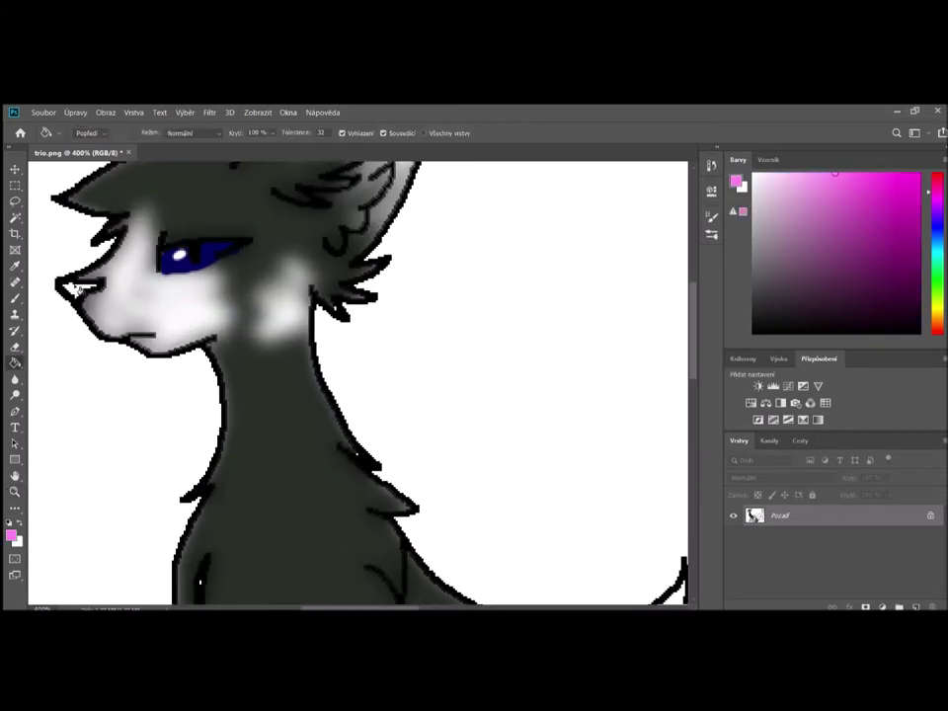
click(15, 492)
click(413, 132)
Pick light blue and select Sad River's head, chest and legs with the Magic Wand.
click(937, 241)
click(15, 217)
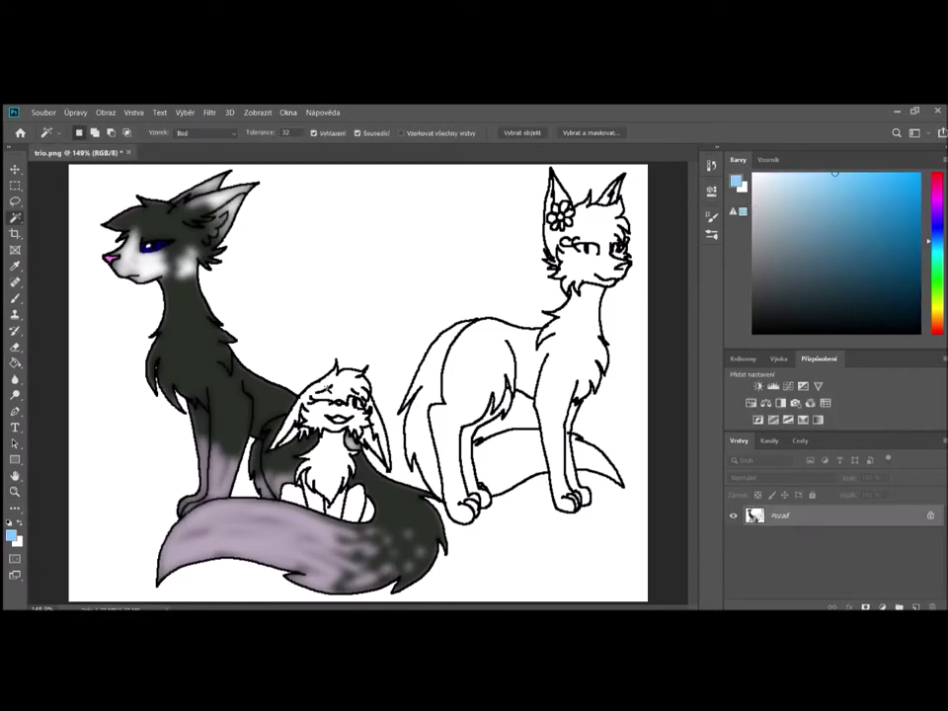
click(354, 427)
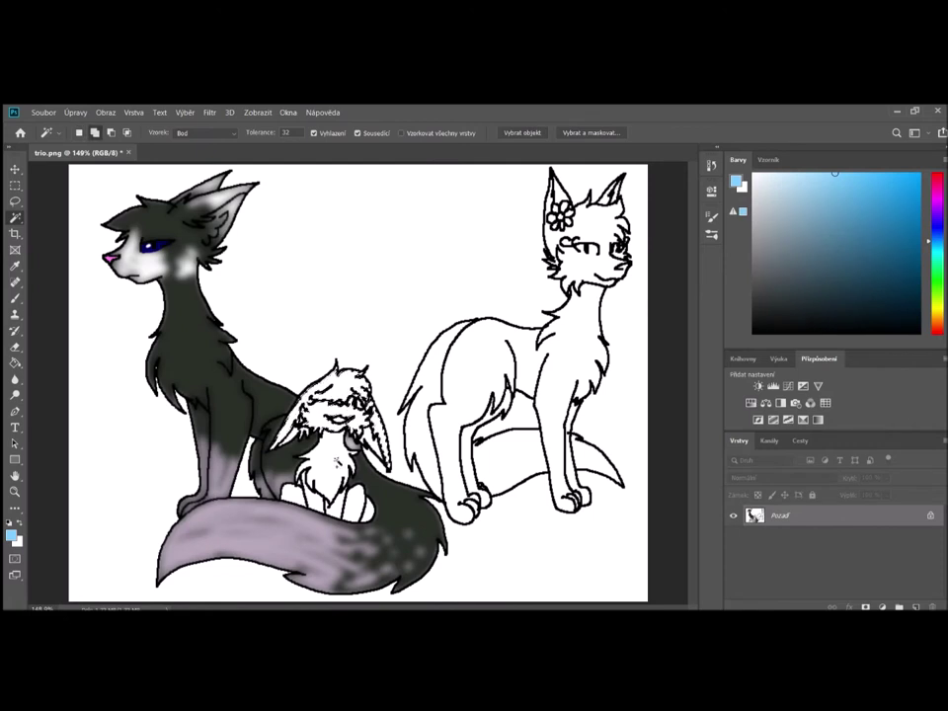
click(319, 457)
click(294, 497)
click(332, 506)
click(354, 507)
key(z)
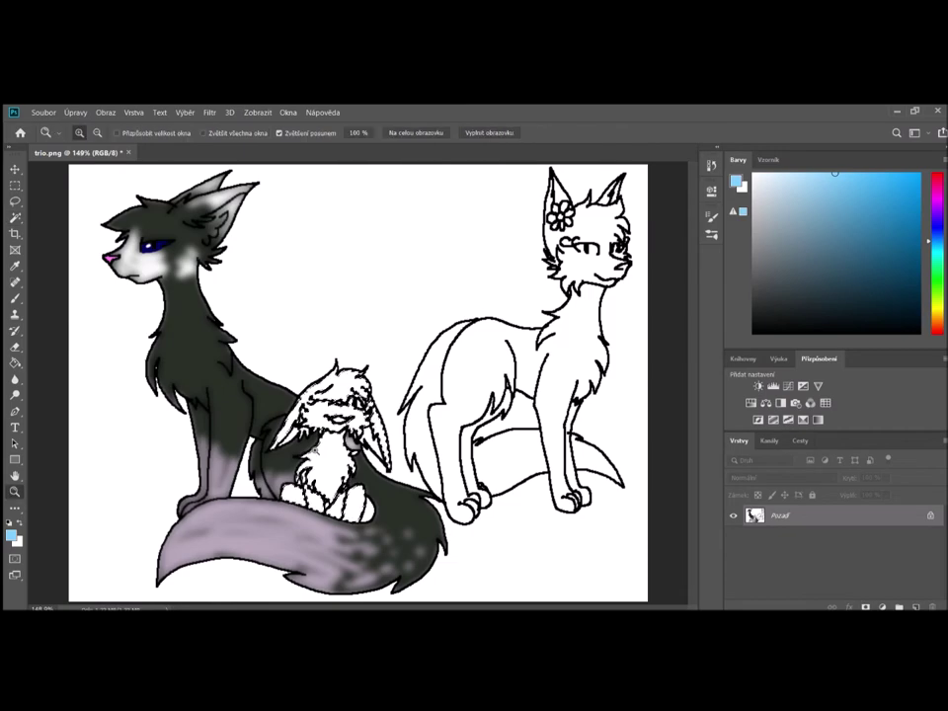
click(312, 459)
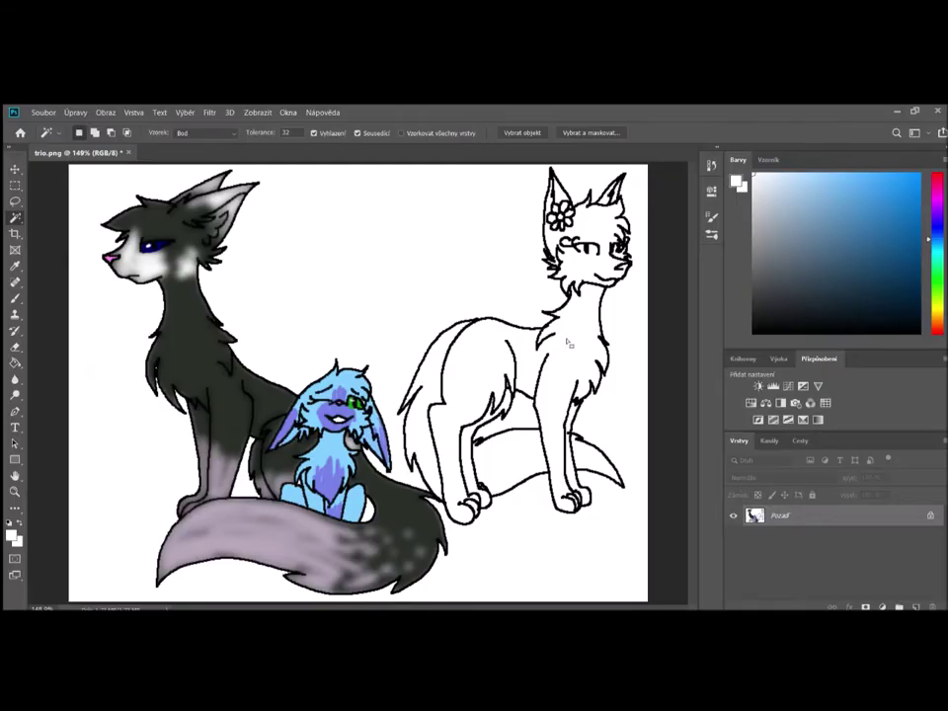
Select Autumn Flower's body, legs, paws and tail with the Magic Wand.
click(569, 342)
shift+click(431, 391)
click(14, 492)
click(494, 496)
click(453, 484)
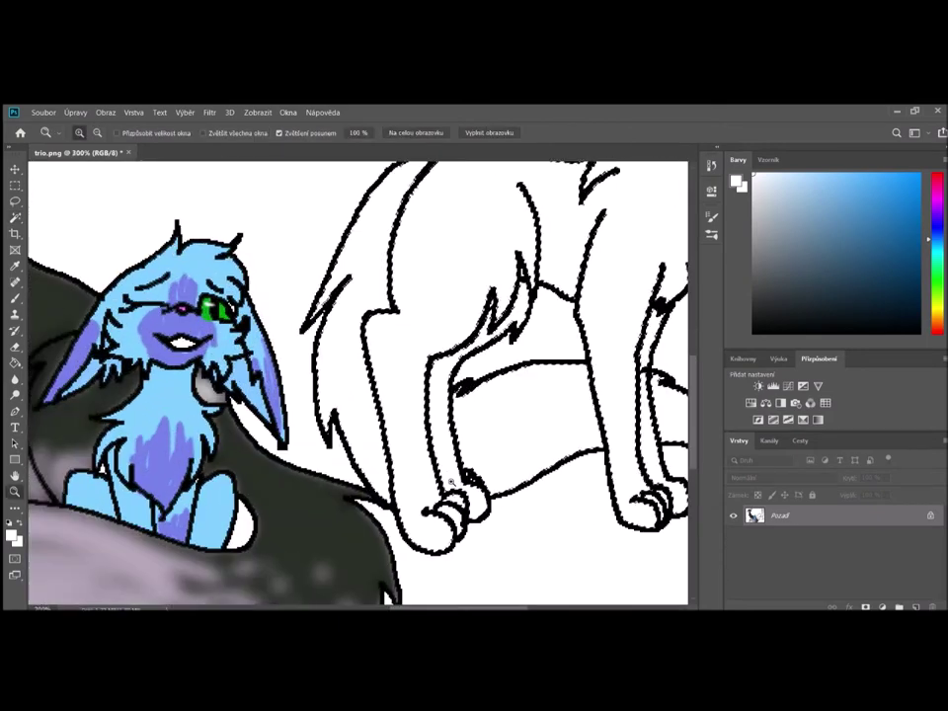
click(451, 485)
click(452, 485)
click(15, 217)
drag(450, 607, 503, 607)
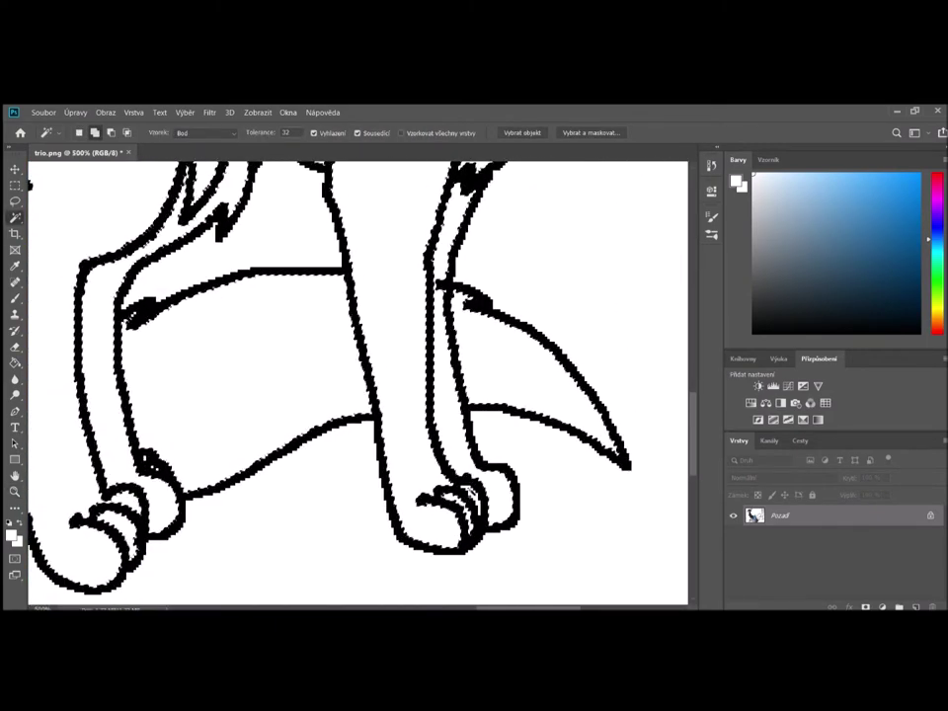
Brush Autumn Flower's head, body, legs and tail light orange with a hard 31 px brush.
click(14, 491)
right_click(374, 459)
click(383, 466)
click(15, 266)
click(937, 320)
click(859, 176)
click(15, 298)
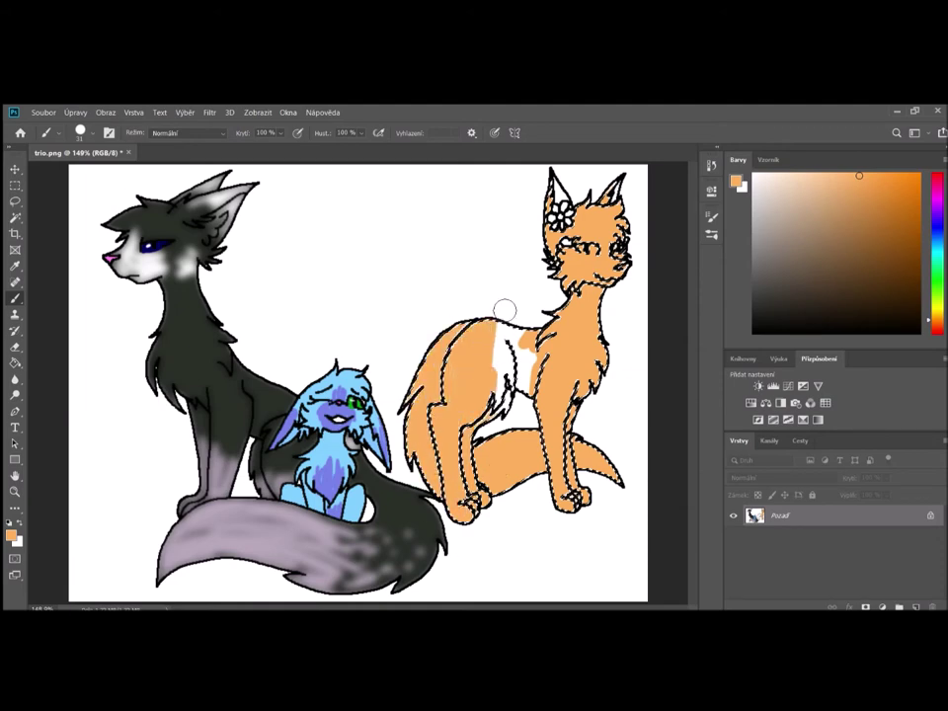
key(w)
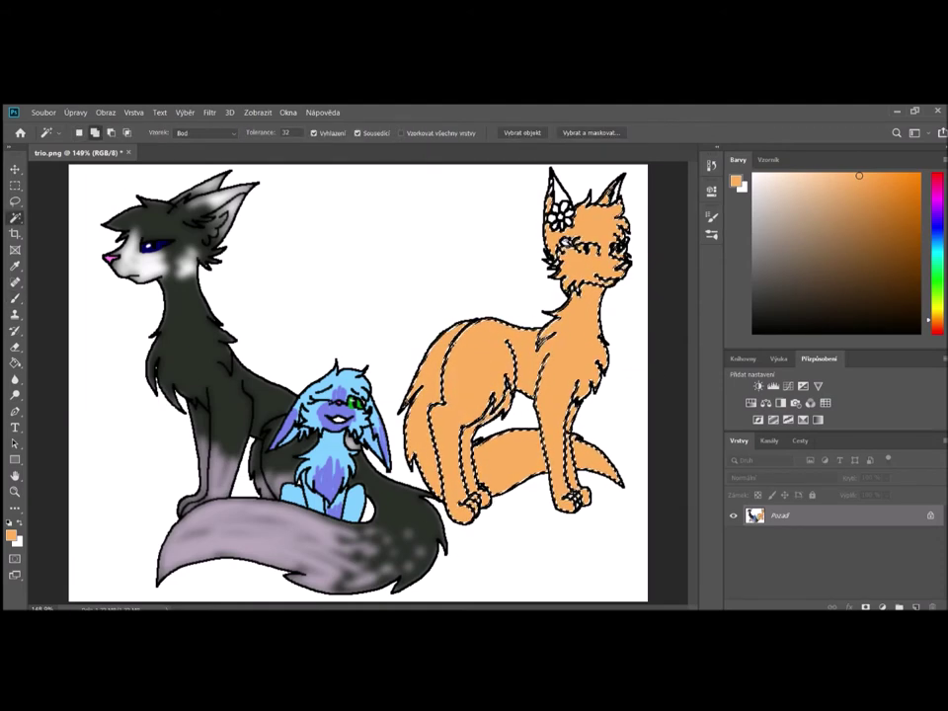
key(b)
key(w)
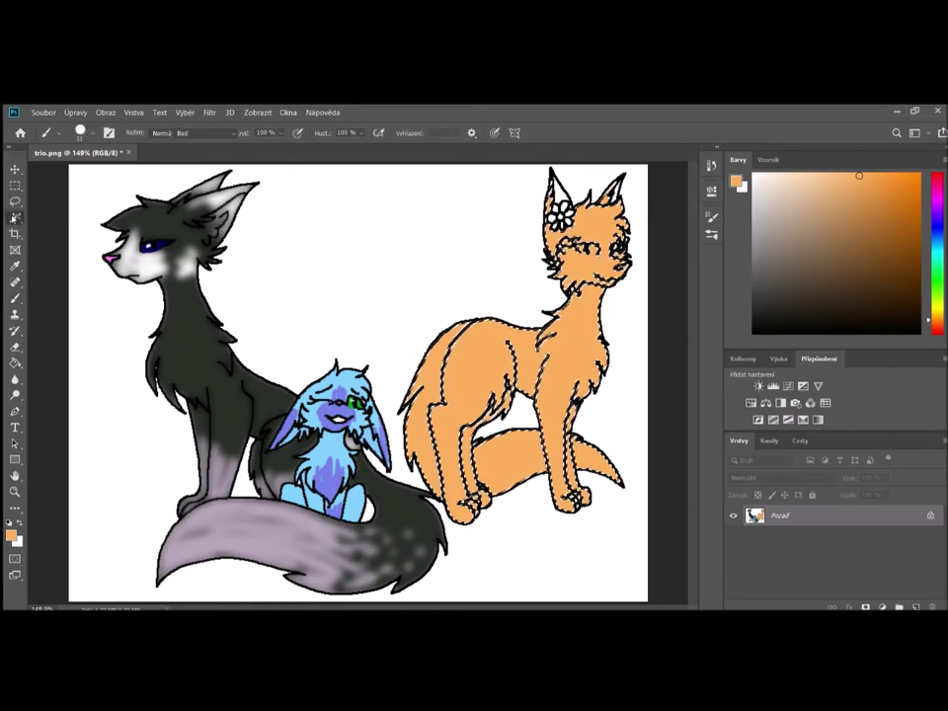
Reselect Autumn Flower's head, body, legs and paws with the Magic Wand, and set a brown soft 31 px brush.
key(ctrl+d)
click(524, 359)
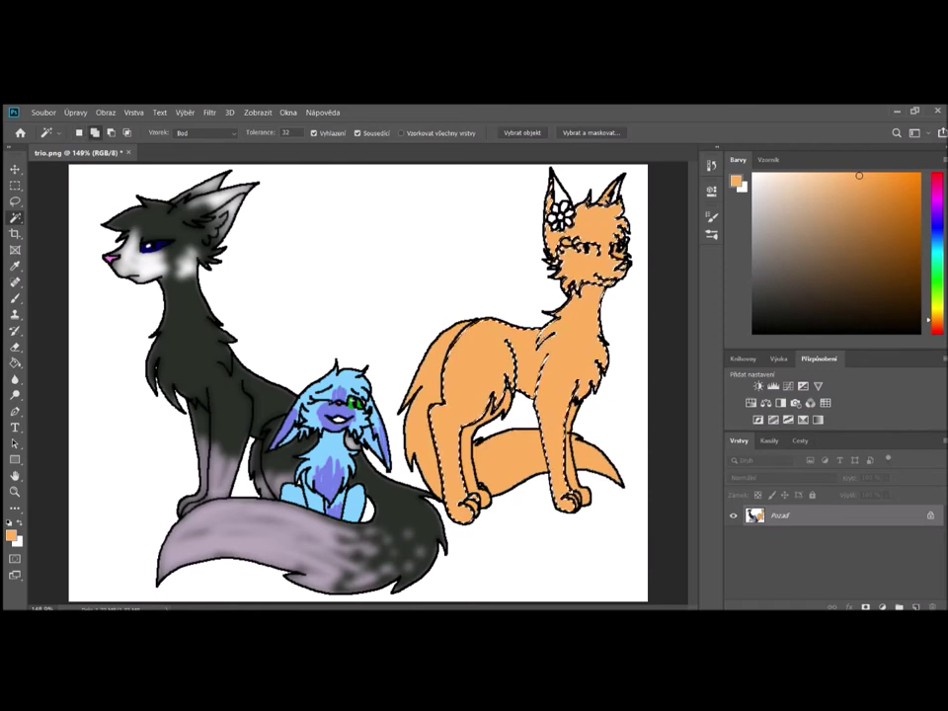
click(15, 266)
click(906, 224)
click(15, 298)
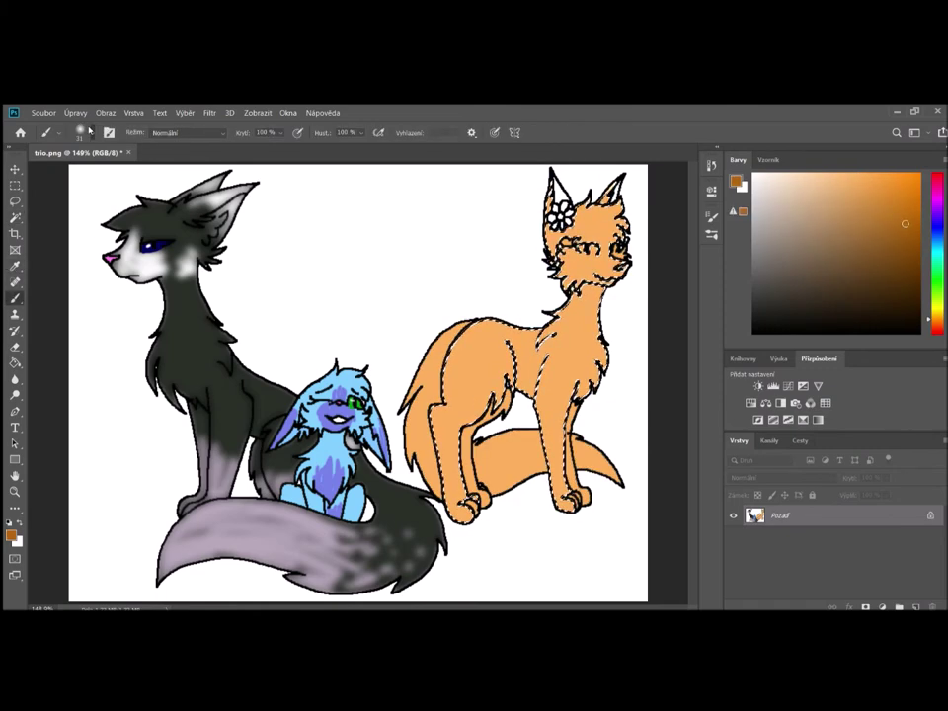
key(w)
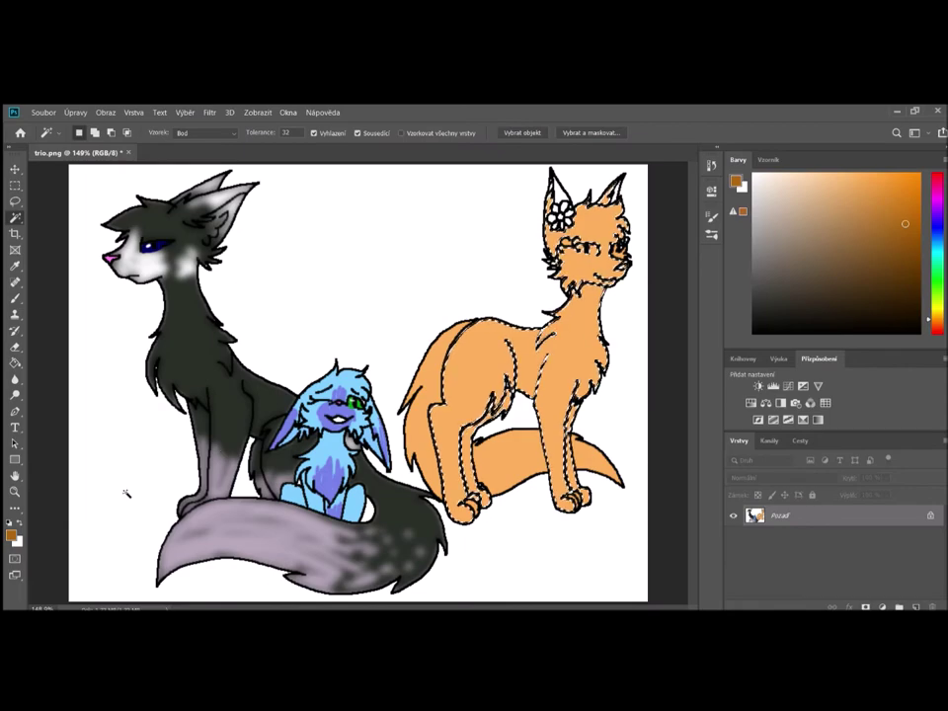
click(15, 491)
click(498, 490)
click(498, 490)
click(15, 217)
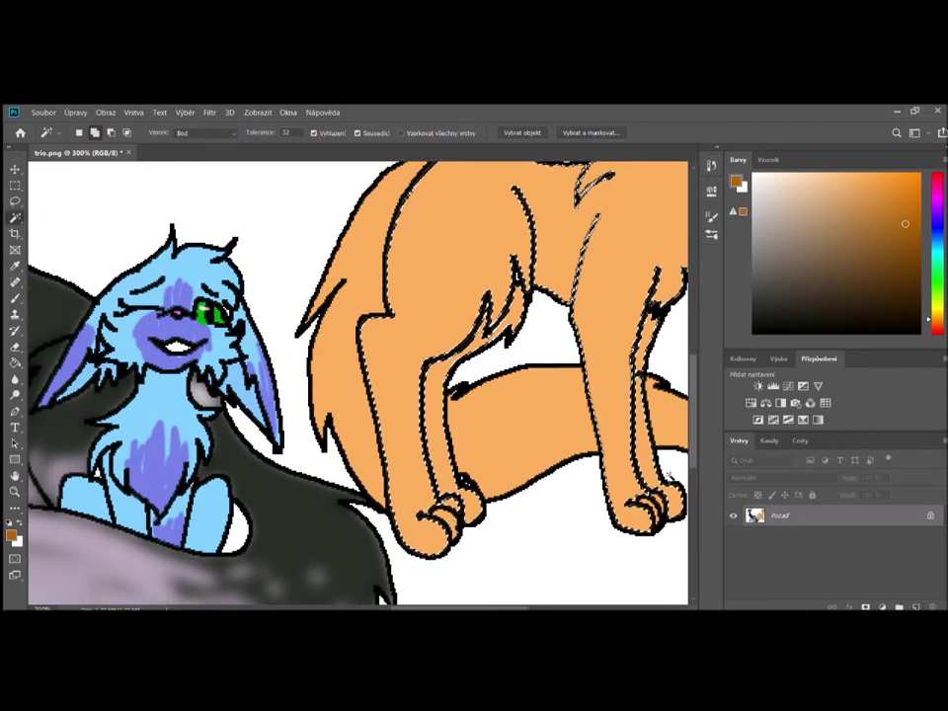
Paint brown patches on Autumn Flower's forehead, back, chest and lower legs, and white on the muzzle and paws.
click(14, 492)
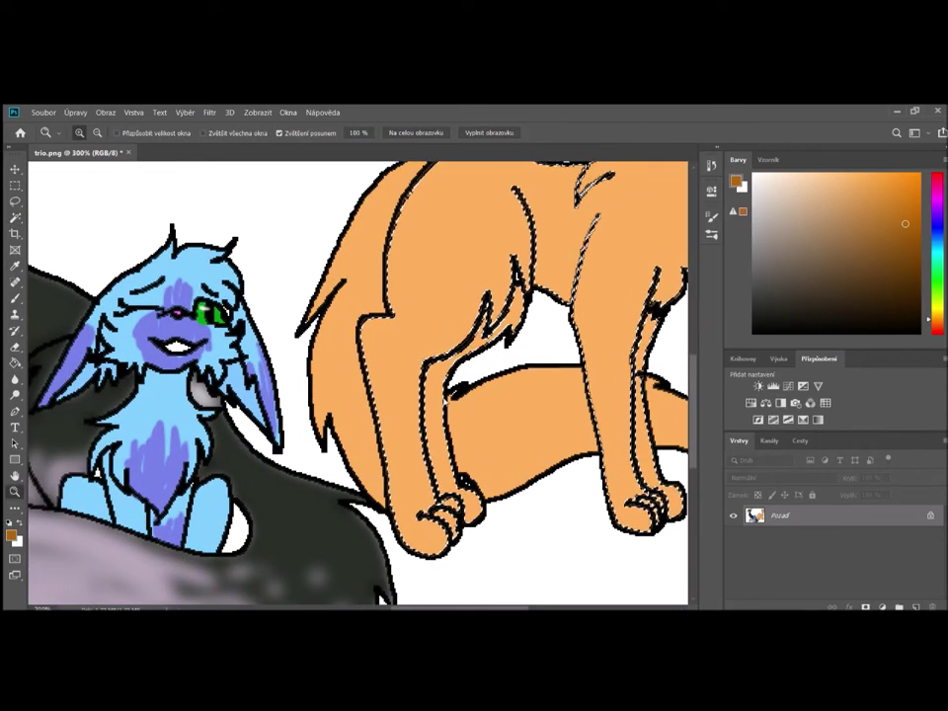
click(408, 132)
click(15, 298)
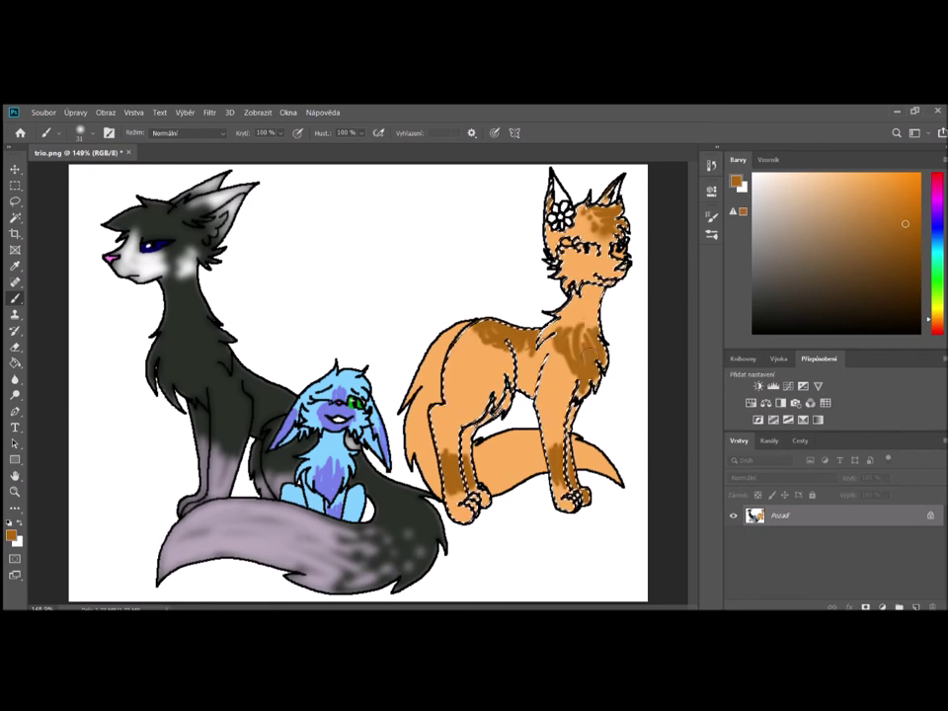
click(753, 176)
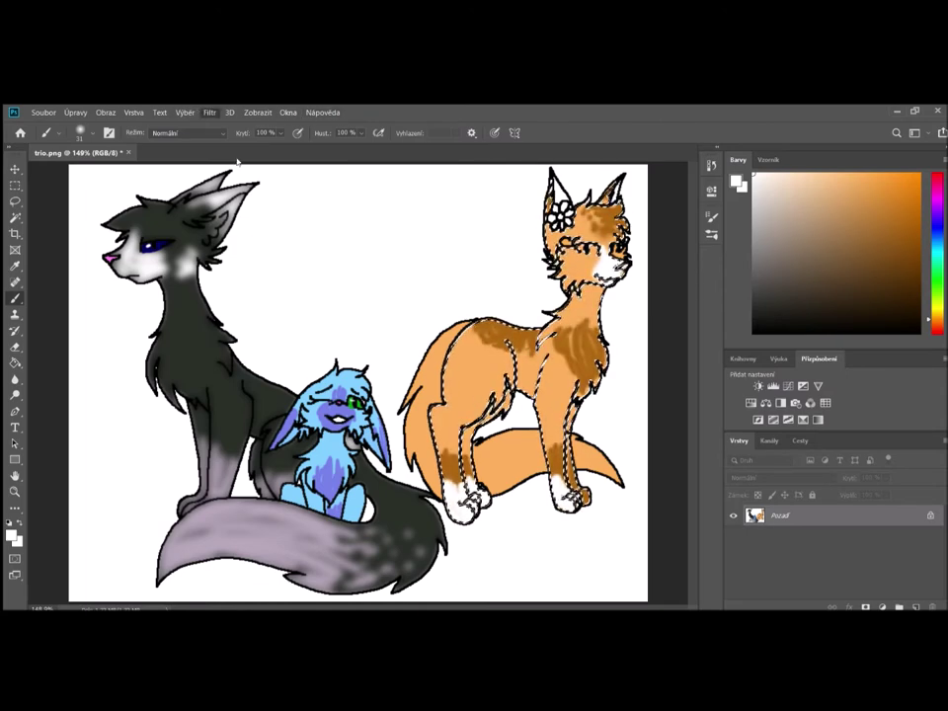
key(h)
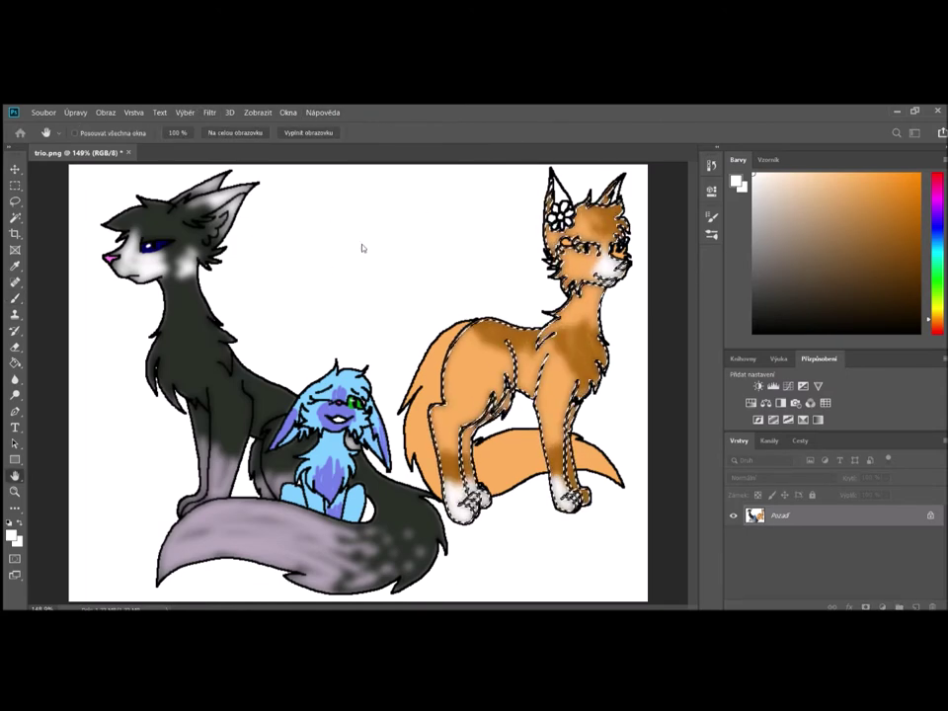
Add Autumn Flower's tail to the selection and paint its end white.
key(w)
key(shift+w)
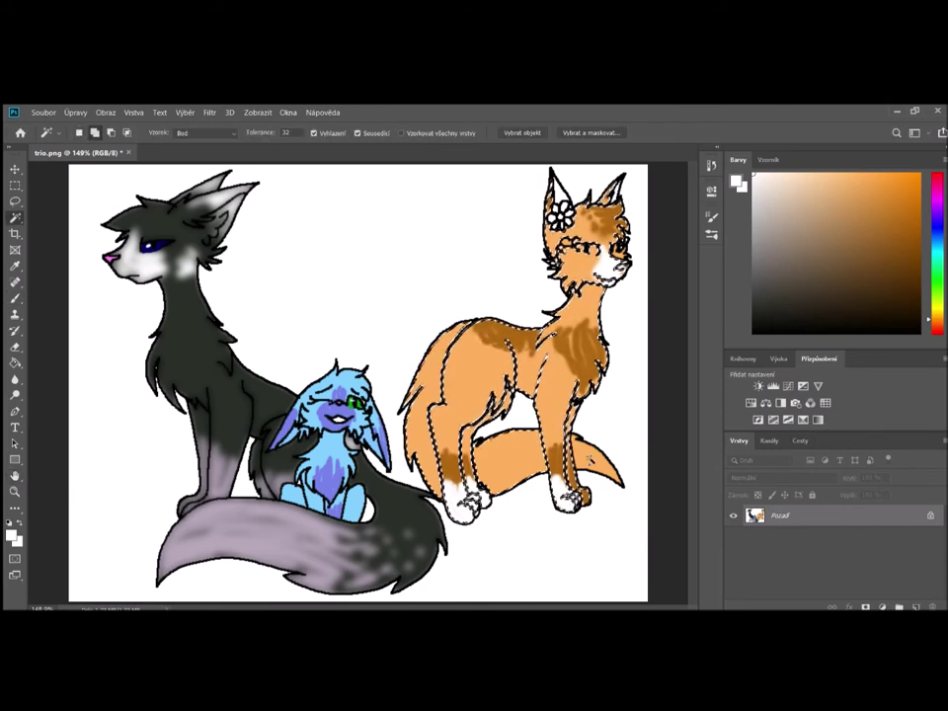
key(i)
key(g)
click(587, 454)
key(b)
Sample the brown from the leg and paint a brown band across Autumn Flower's tail beside the white end.
key(i)
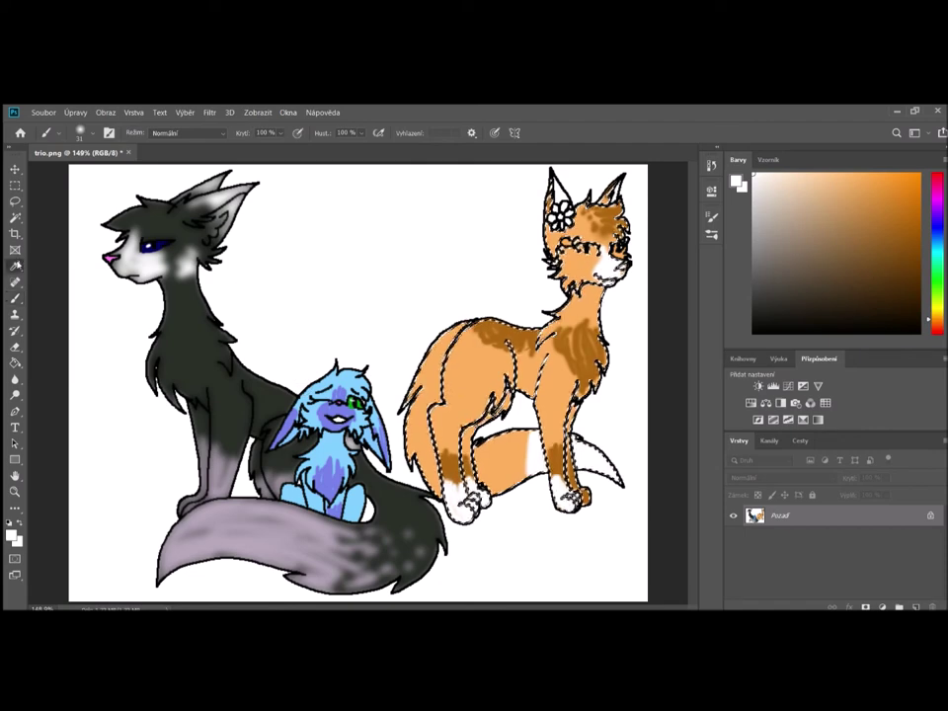
click(556, 458)
key(b)
drag(503, 441, 510, 483)
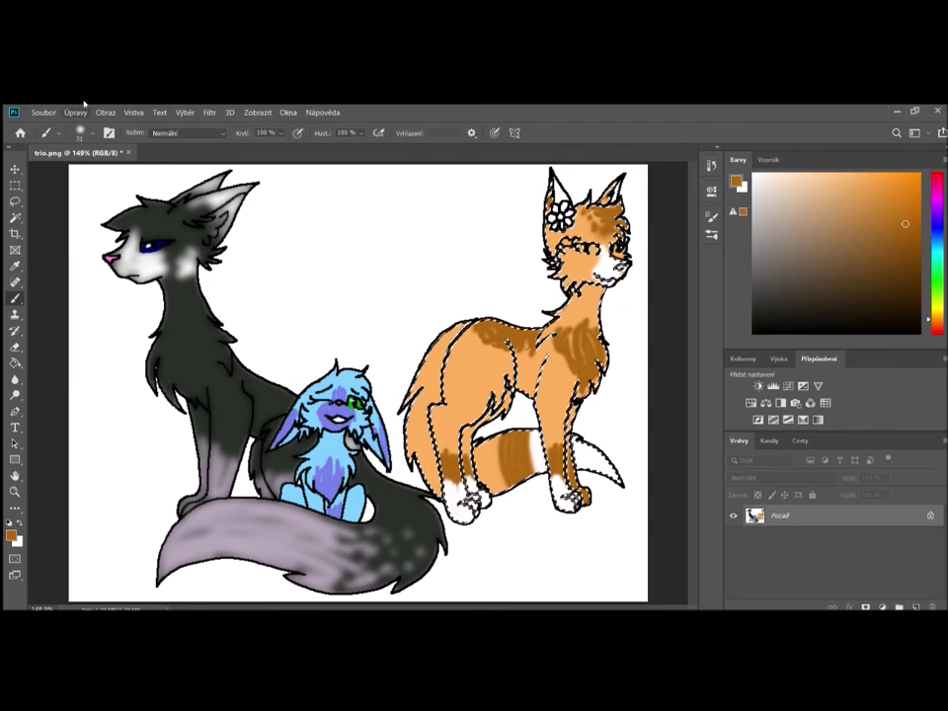
Apply a blur filter to Autumn Flower's selected fur and clear the selection.
key(h)
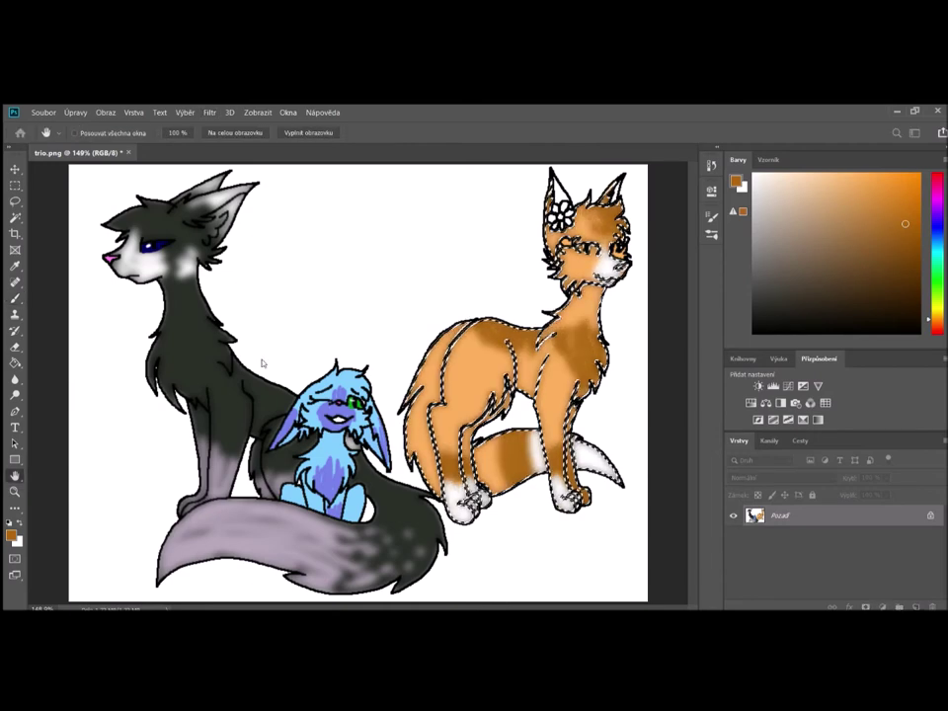
key(b)
key(w)
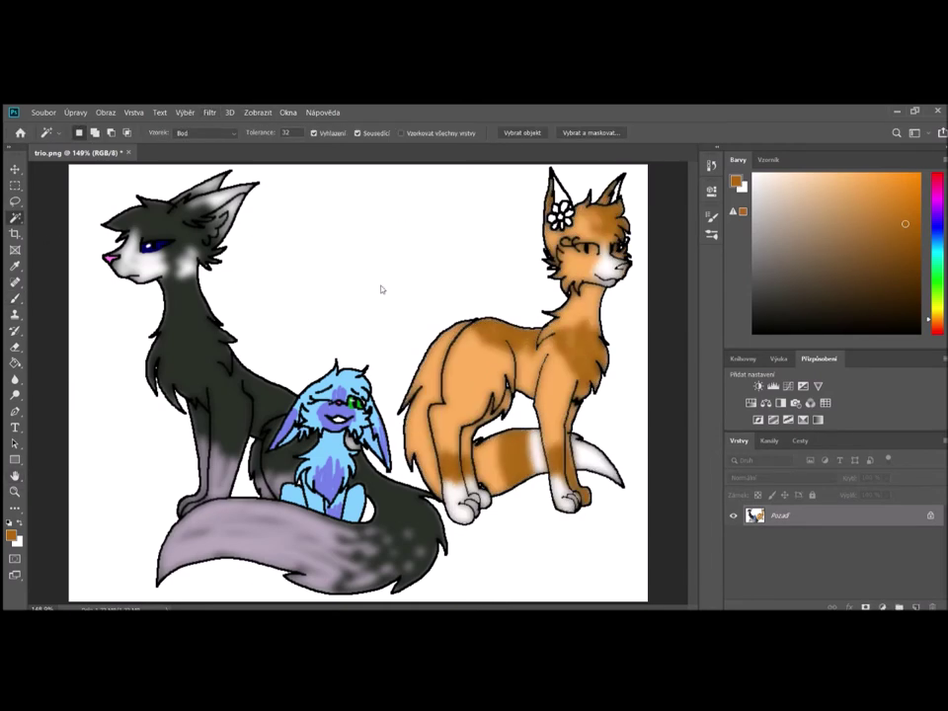
Paint Autumn Flower's near eye light green with a hard brush, keeping within the selected face.
click(15, 492)
click(624, 219)
click(632, 207)
click(631, 207)
click(632, 207)
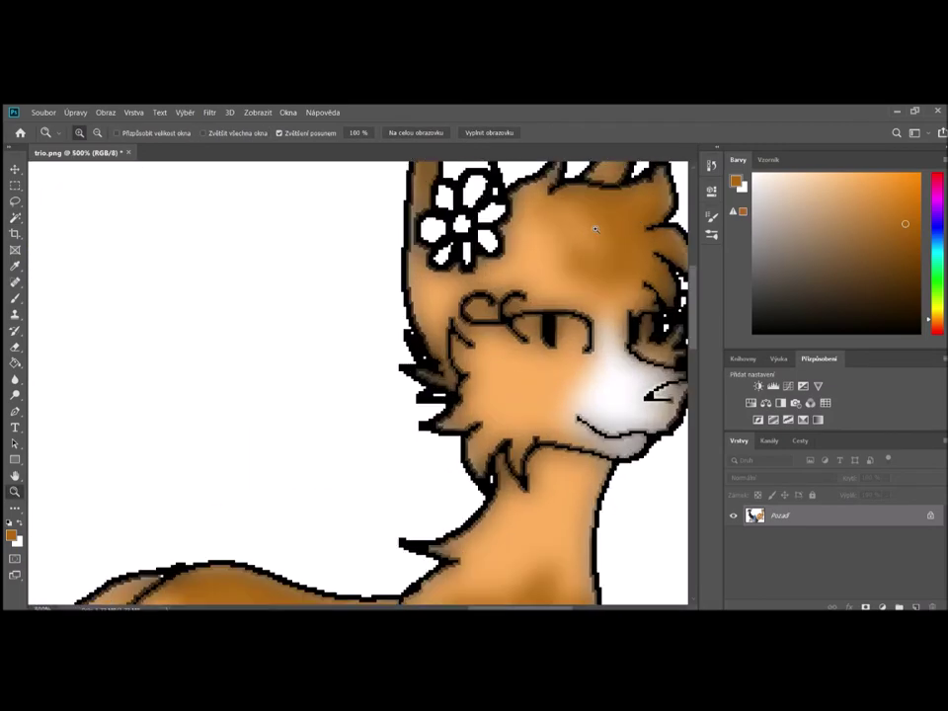
click(937, 280)
click(812, 188)
key(b)
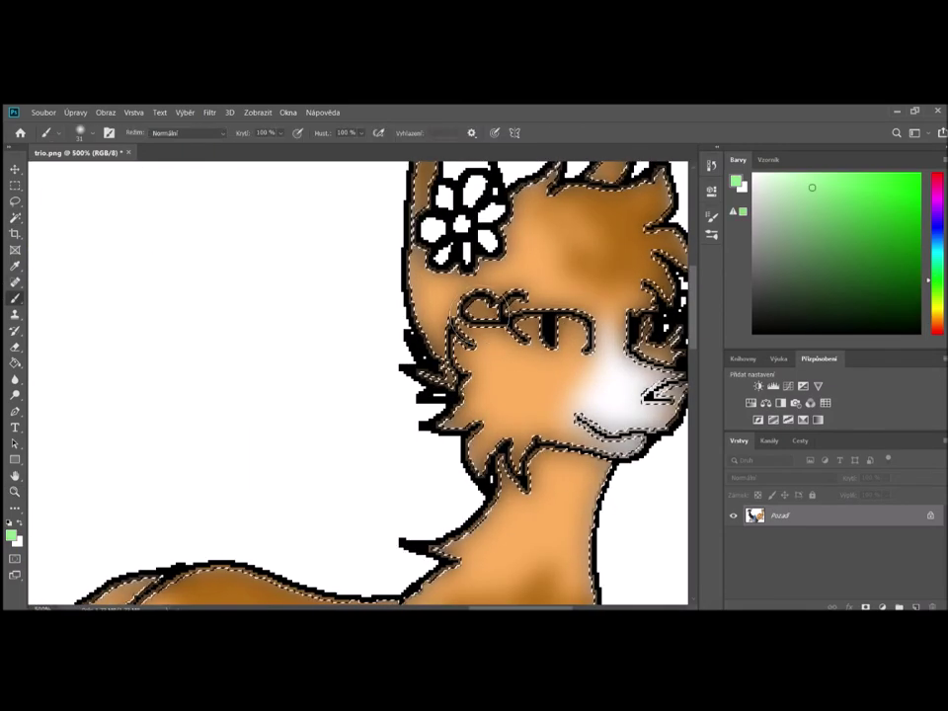
click(91, 133)
drag(523, 329, 581, 340)
Paint Autumn Flower's far eye a brighter green and clear the selection.
click(886, 172)
click(644, 324)
key(ctrl+z)
click(647, 331)
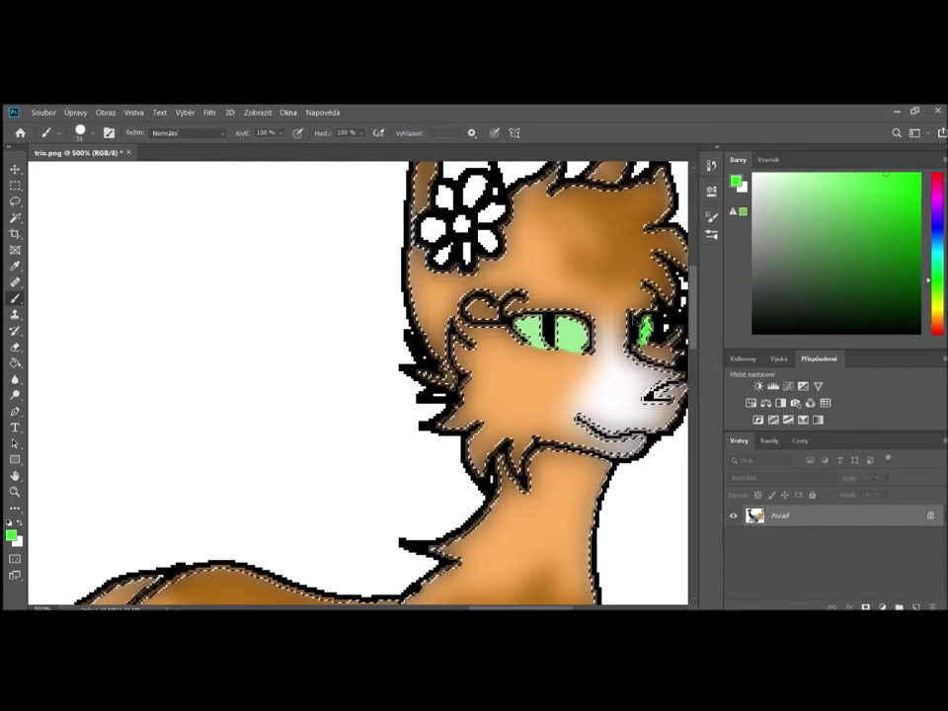
key(ctrl+d)
Select the insides of both of Autumn Flower's ears and paint them hot pink.
scroll(649, 301, up, 2)
scroll(641, 296, up, 1)
key(w)
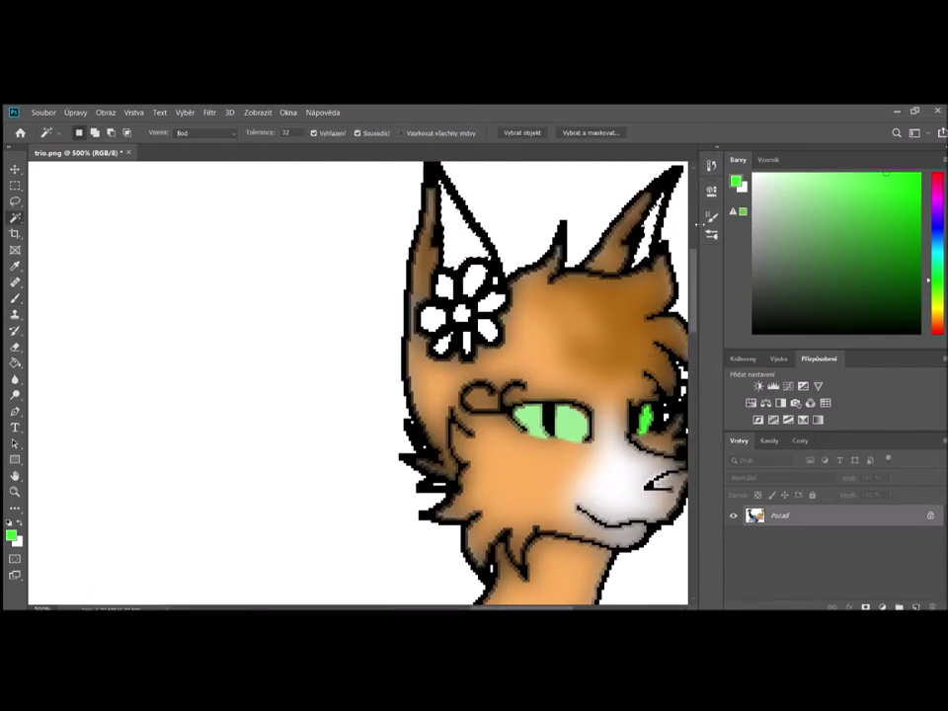
click(931, 183)
click(15, 298)
drag(456, 207, 470, 250)
drag(657, 212, 644, 253)
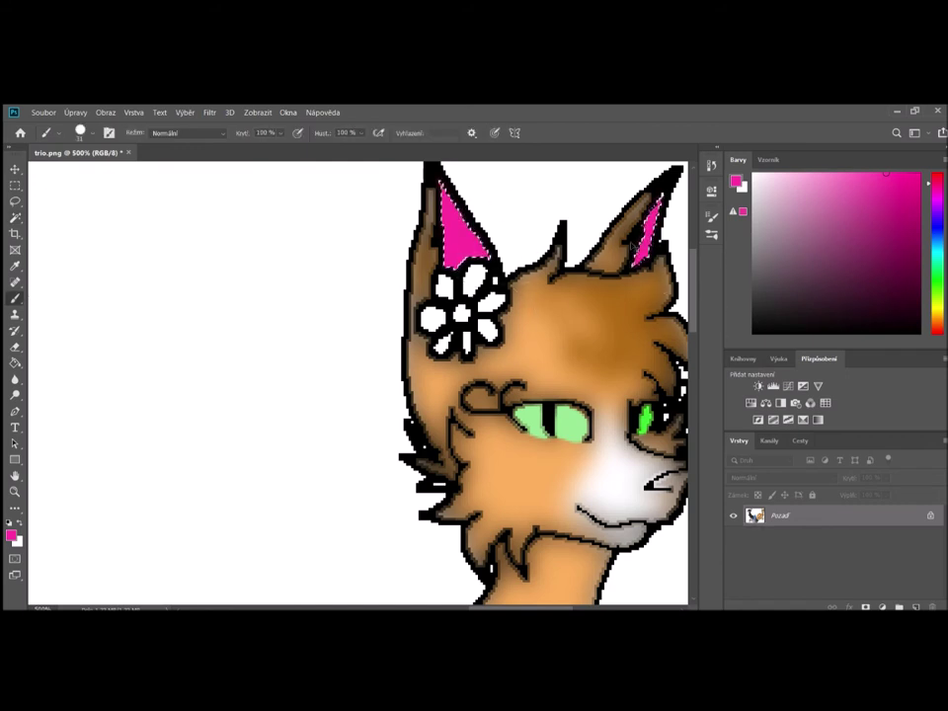
Select the petals of the flower on Autumn Flower's ear and paint them dark blue.
key(w)
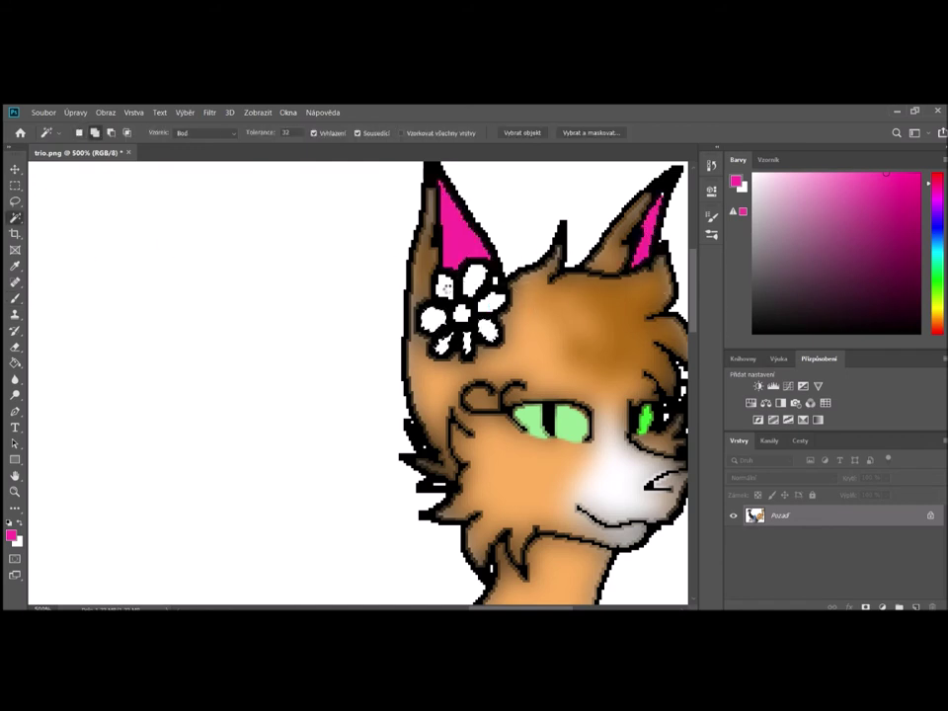
click(935, 226)
click(919, 210)
click(14, 298)
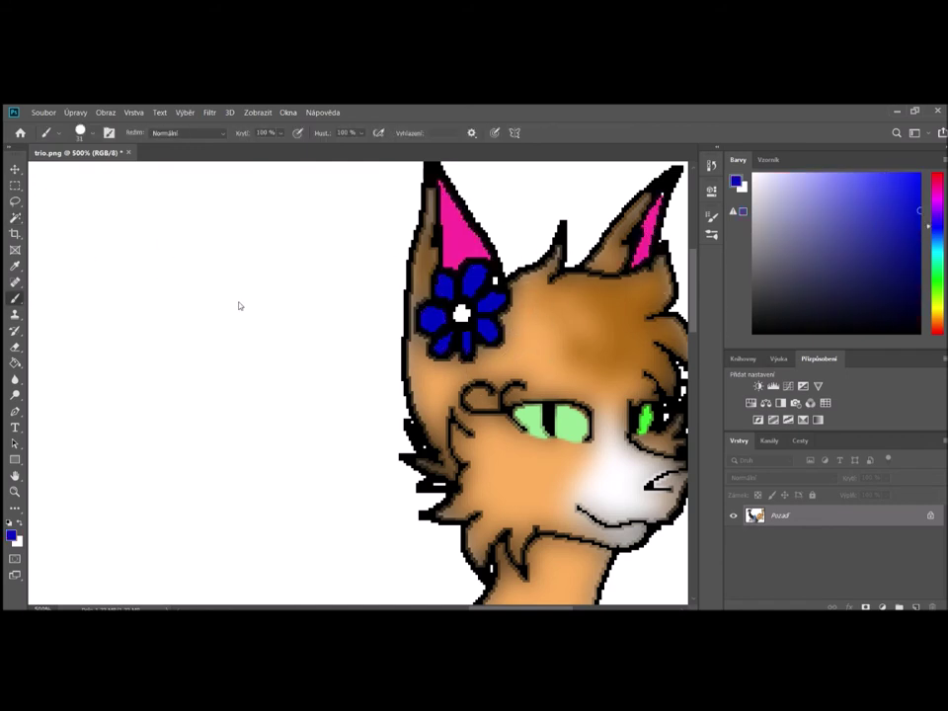
Paint the centre of the flower on Autumn Flower's ear yellow.
click(934, 304)
click(918, 177)
click(461, 313)
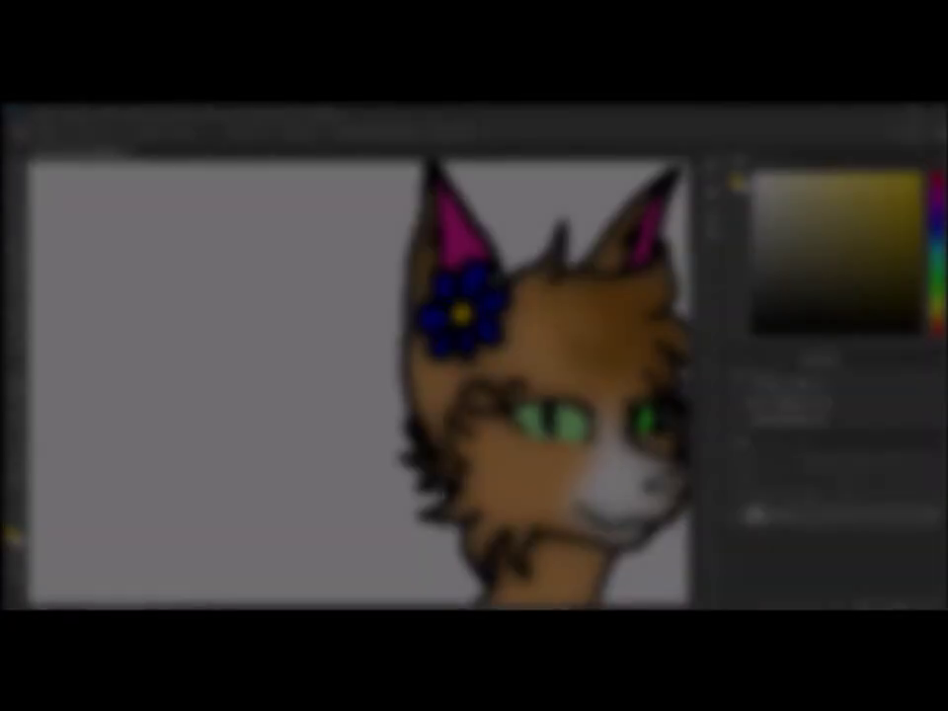